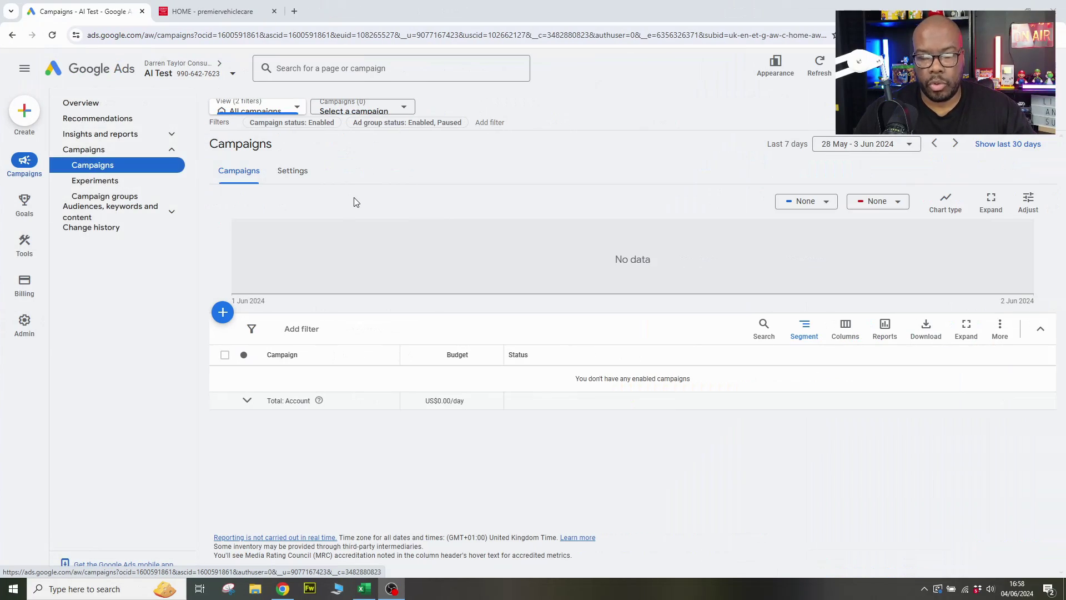
Start a new campaign without goal guidance and choose the Search campaign type.
click(201, 12)
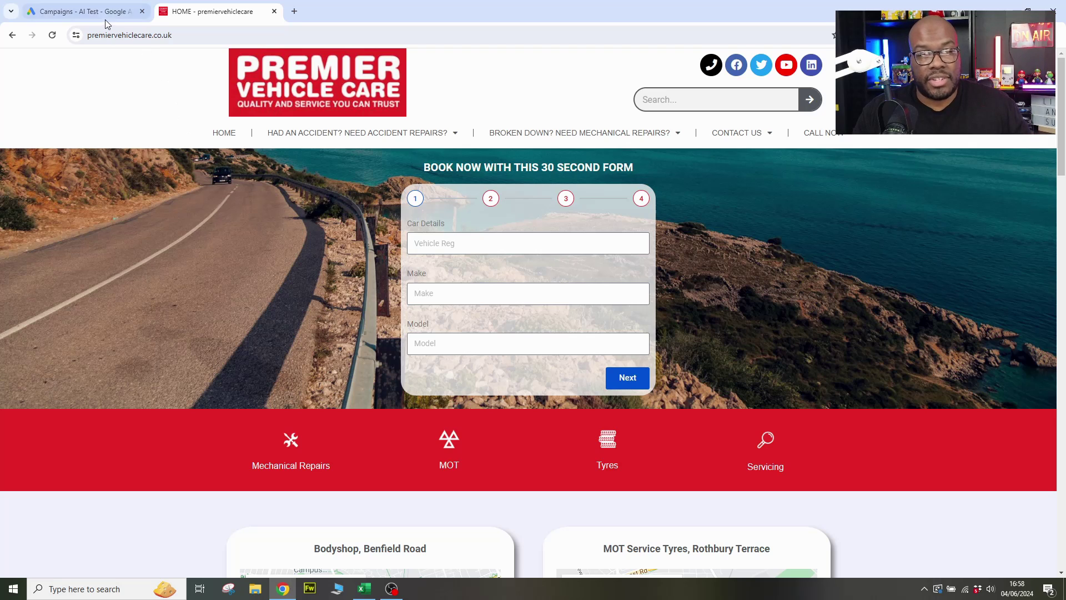
click(83, 11)
click(221, 316)
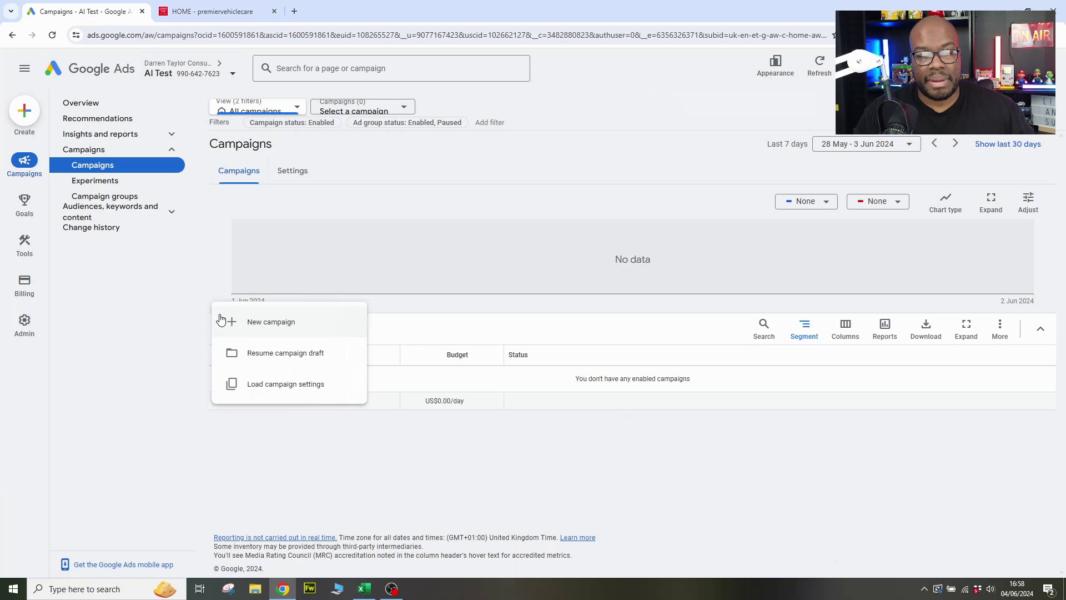
click(265, 320)
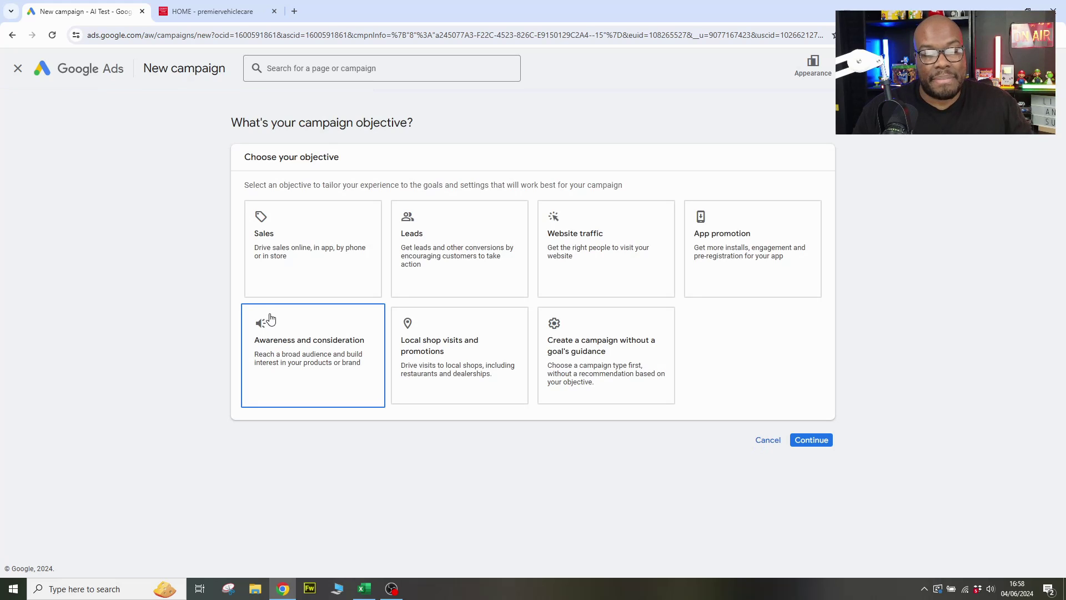
click(596, 366)
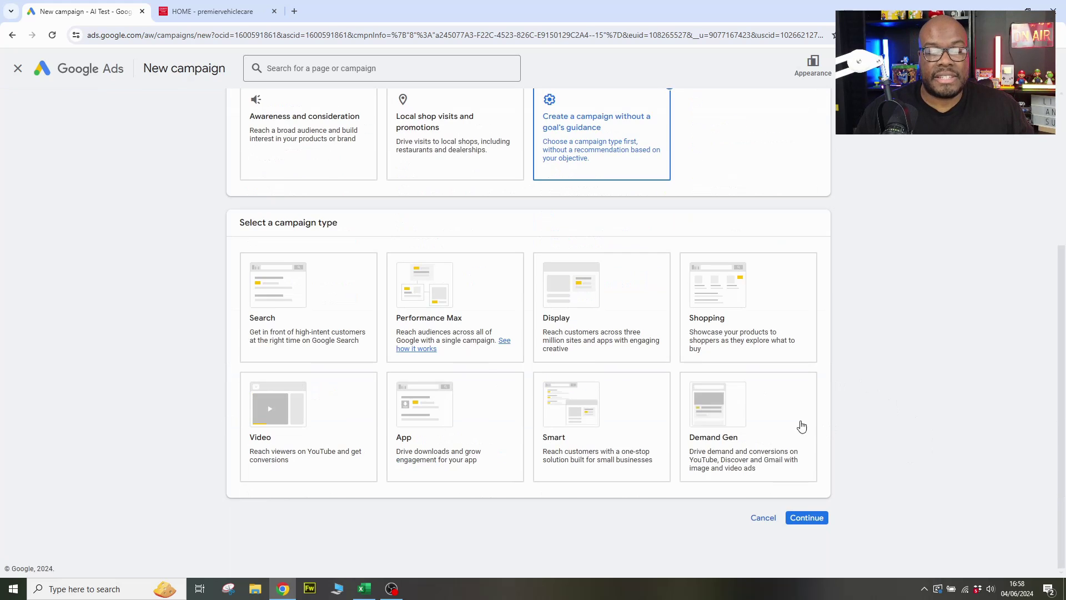
click(267, 312)
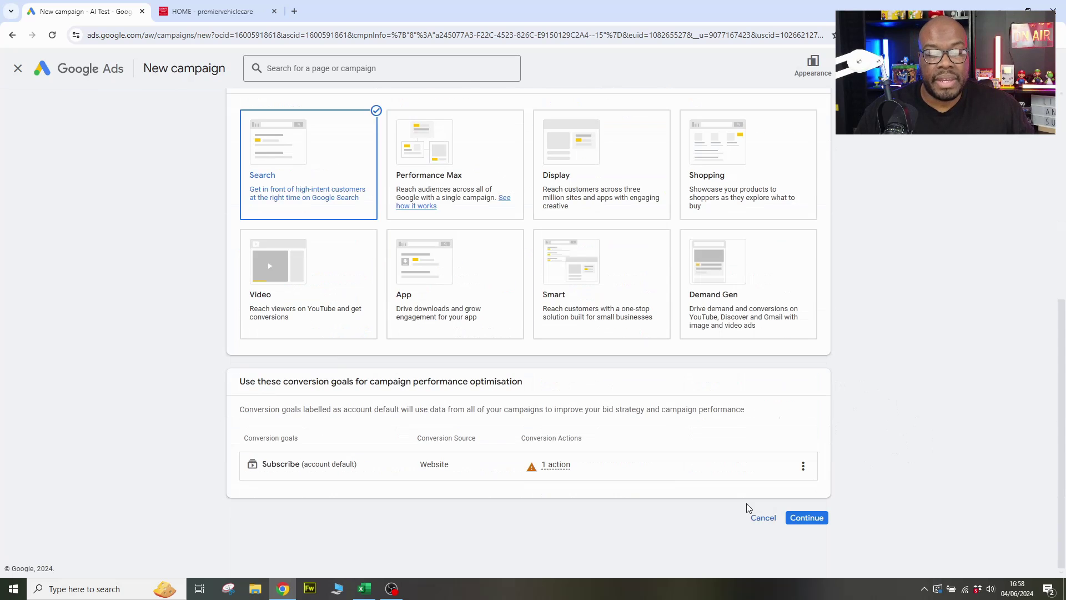
click(806, 518)
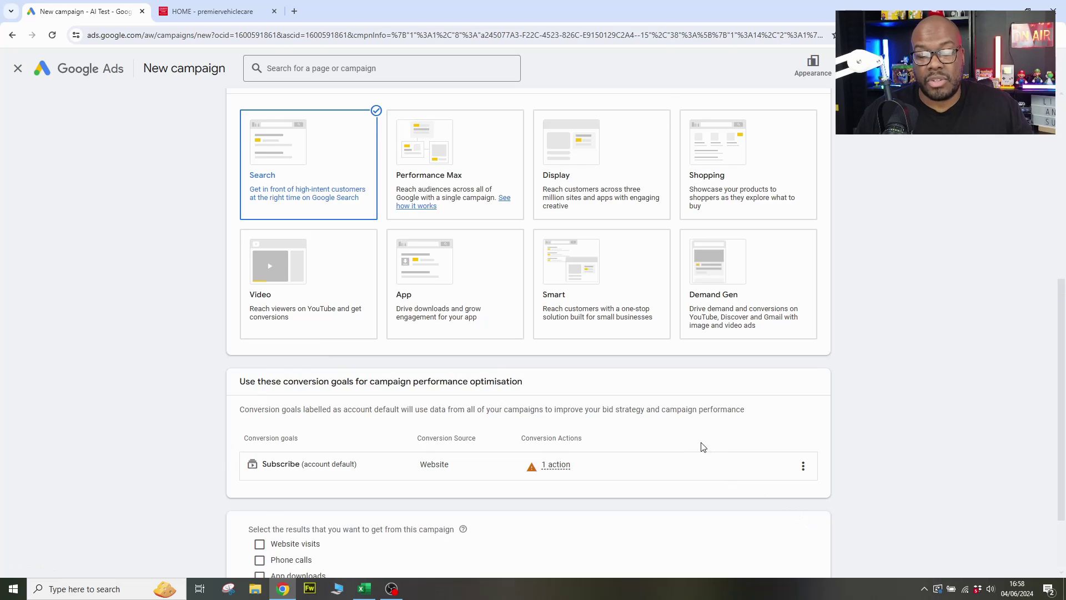
Rename the campaign to 'Test' and continue to its settings.
scroll(639, 433, down, 2)
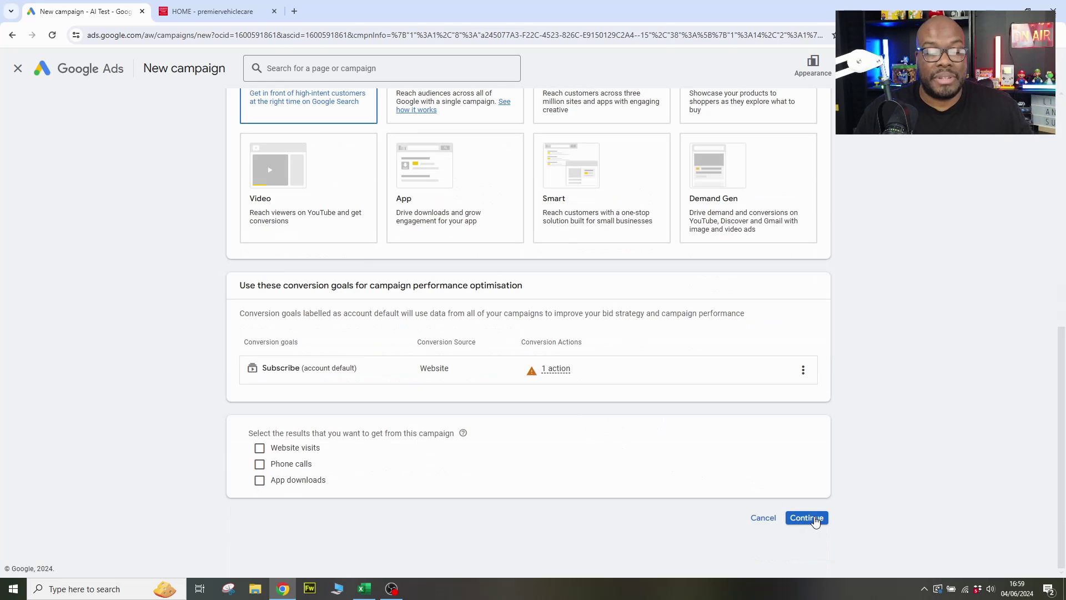
click(813, 520)
scroll(555, 472, down, 2)
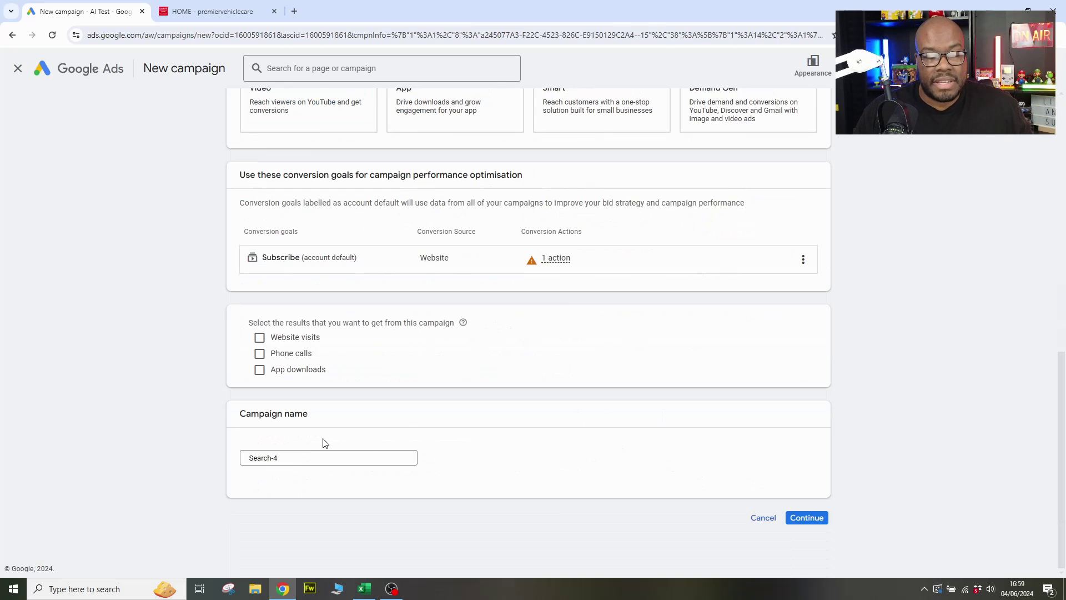
double_click(285, 457)
text(Te)
key(ctrl+a)
text(Test)
key(Return)
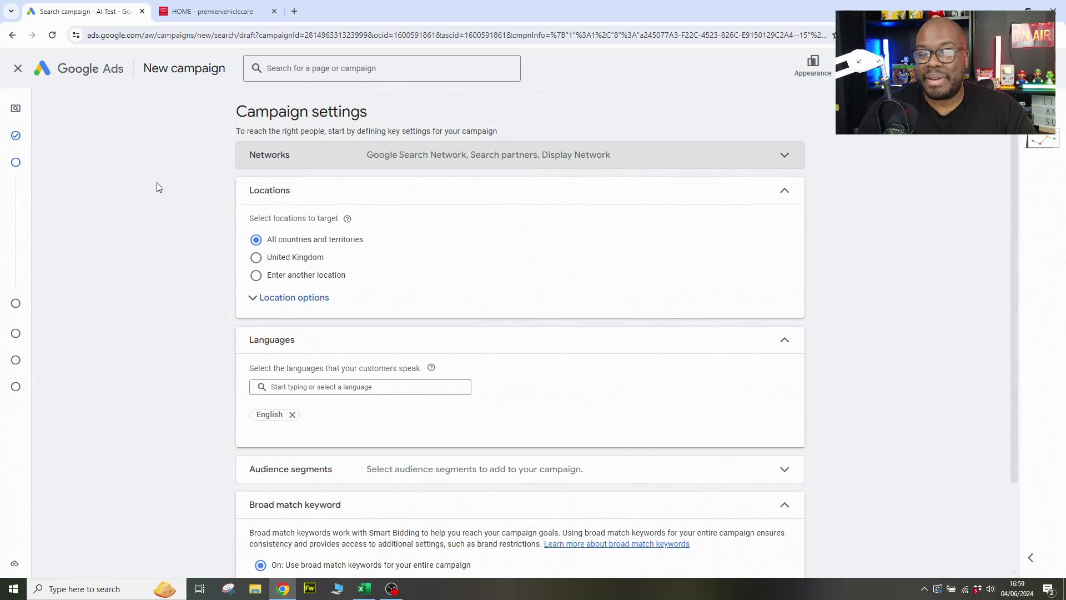
Exclude Google search partners and the Display Network from the campaign's networks.
click(386, 165)
click(413, 238)
click(445, 296)
Target a radius around Newcastle upon Tyne via advanced location search, changing the distance.
scroll(367, 331, down, 2)
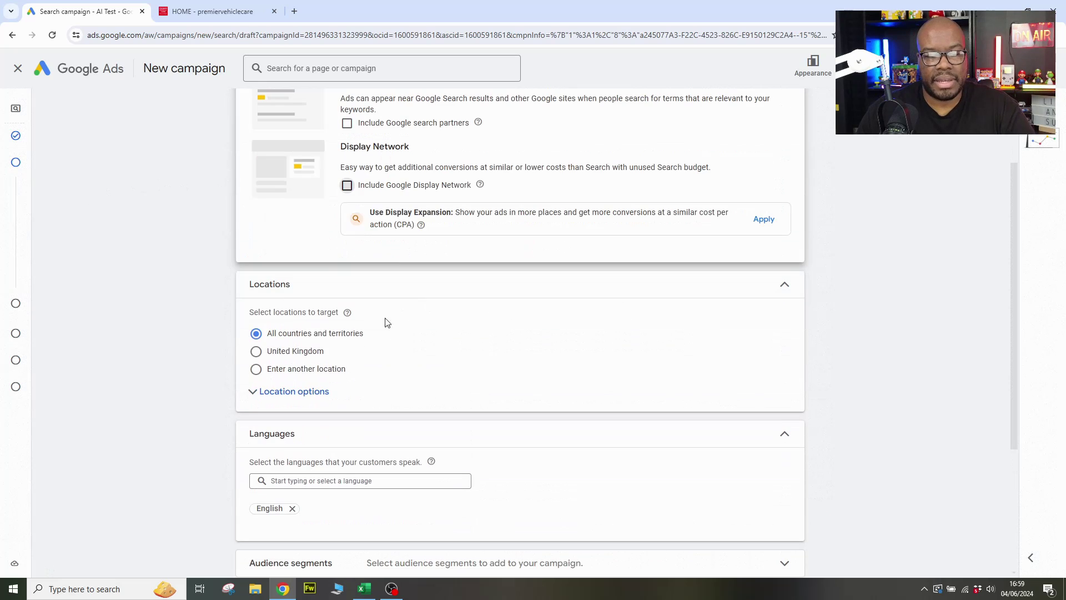
click(321, 395)
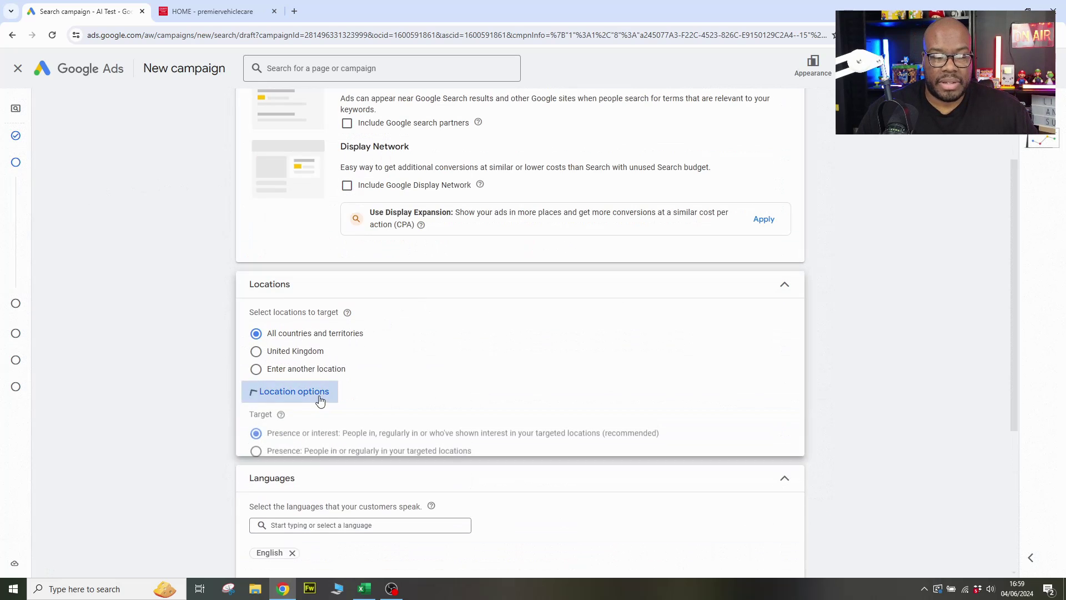
click(326, 372)
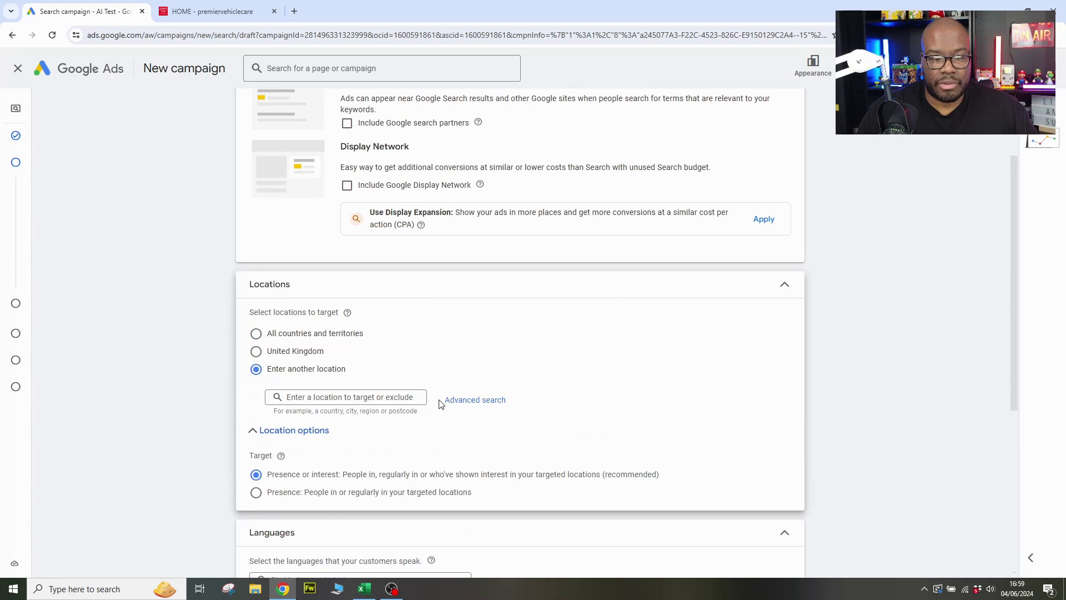
click(487, 405)
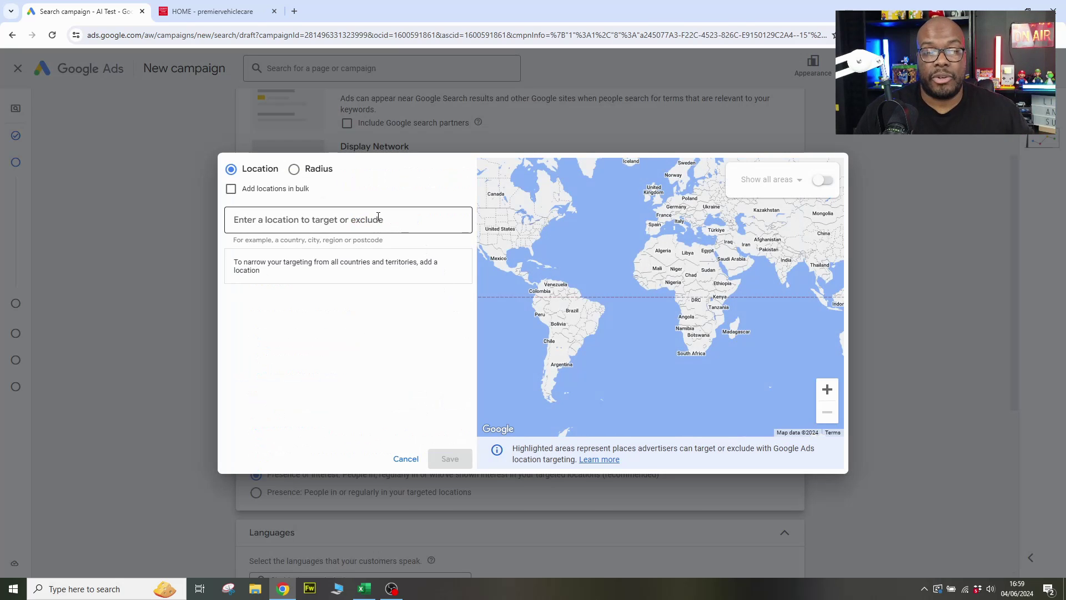
click(296, 170)
click(328, 229)
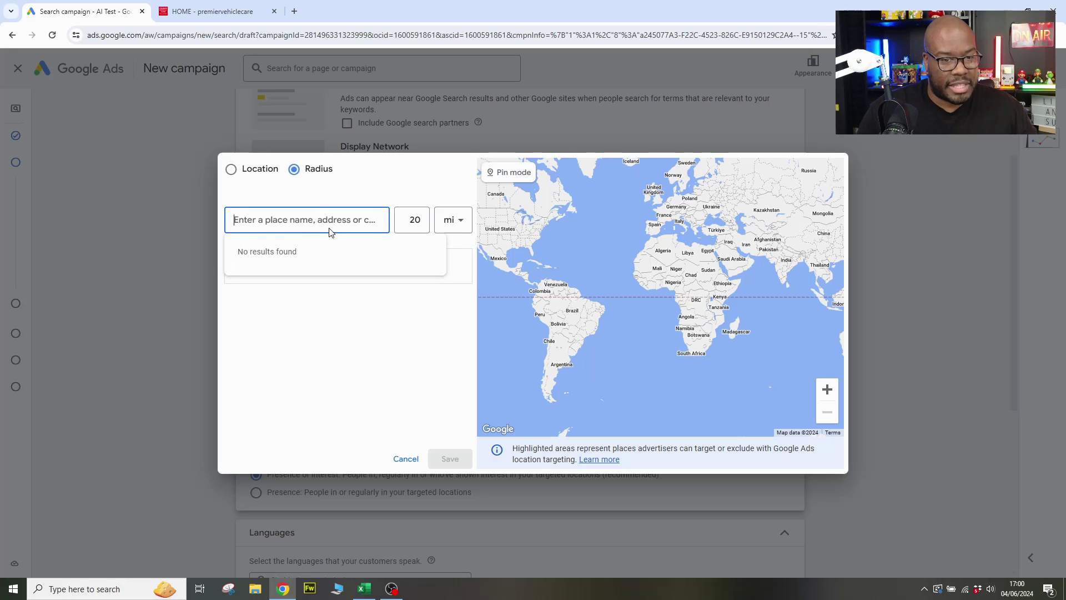
text(new)
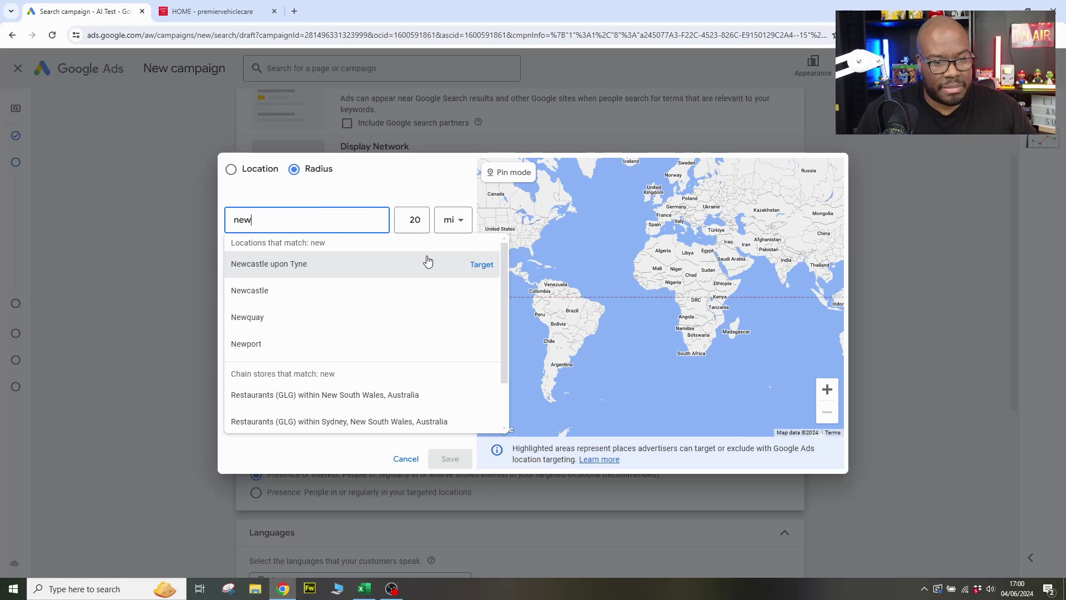
click(482, 265)
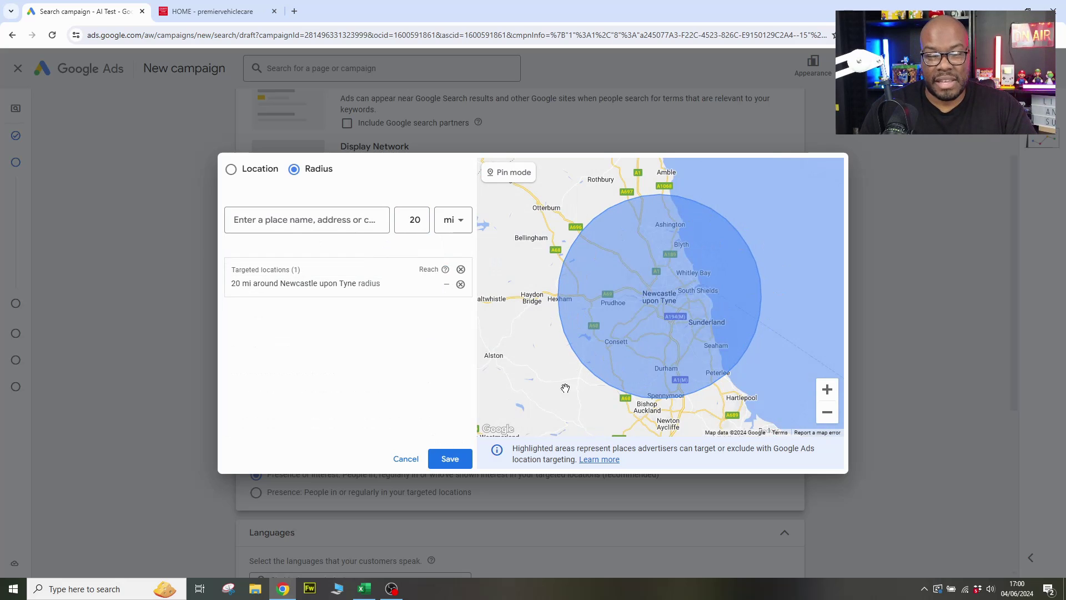
click(416, 219)
drag(415, 220, 409, 223)
Save the 10 mi Newcastle radius and target only people in or regularly in the area.
text(1)
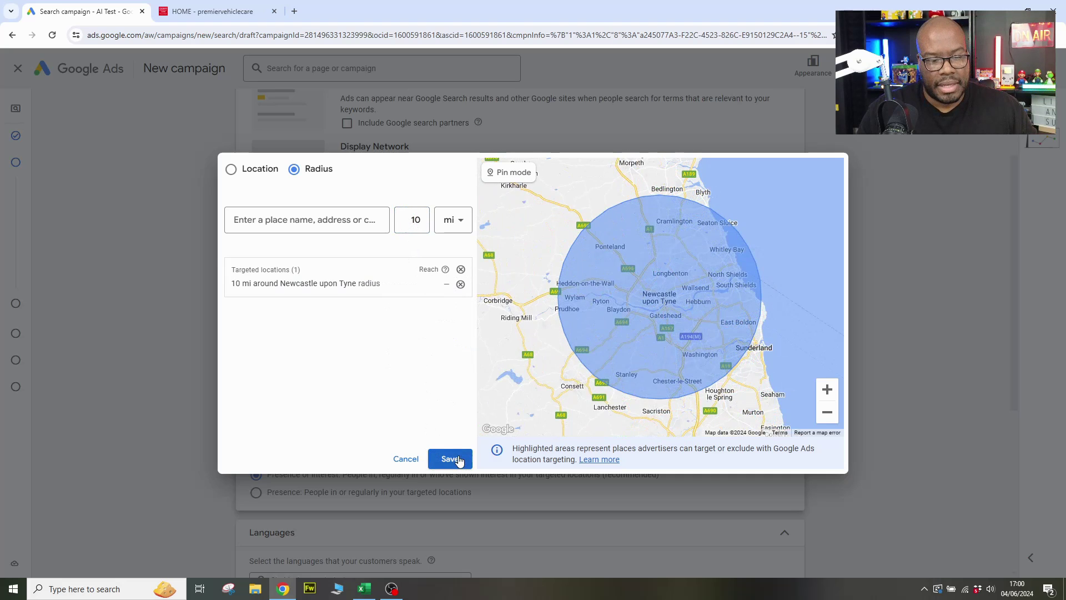
click(448, 457)
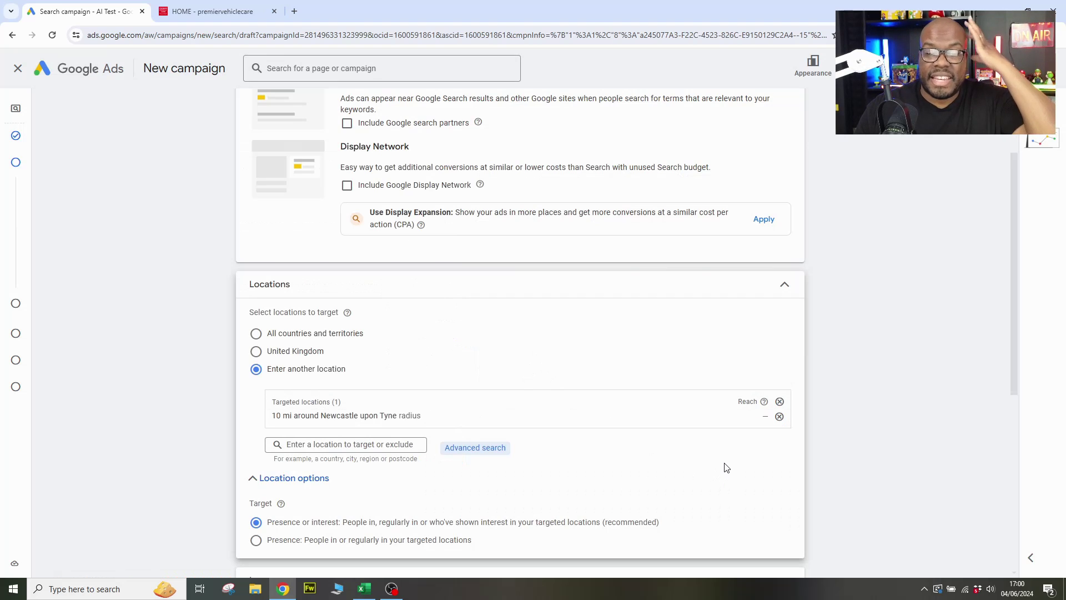
scroll(559, 316, down, 4)
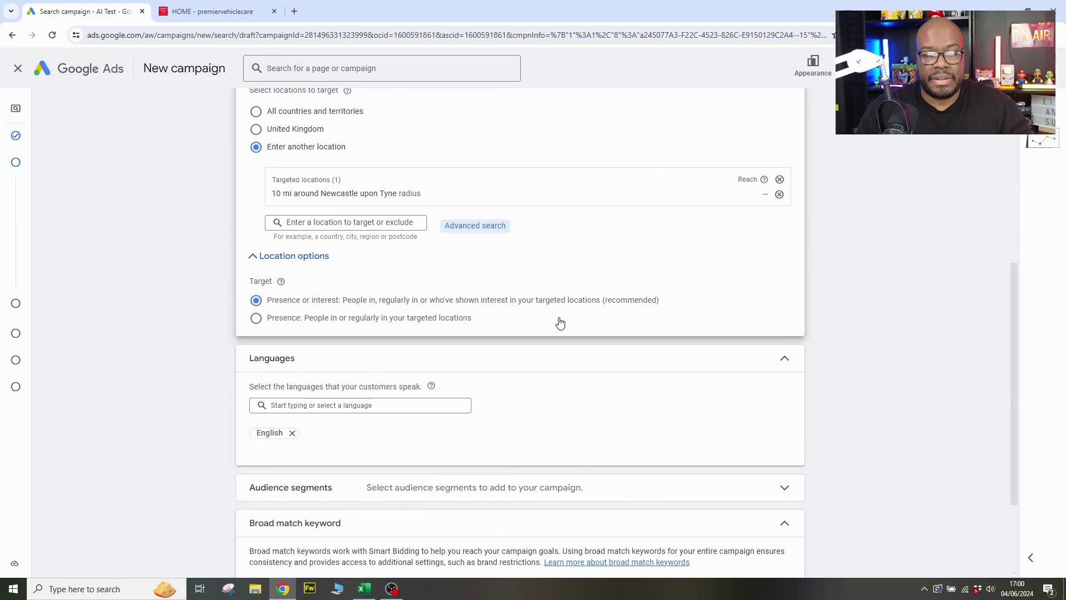
click(305, 325)
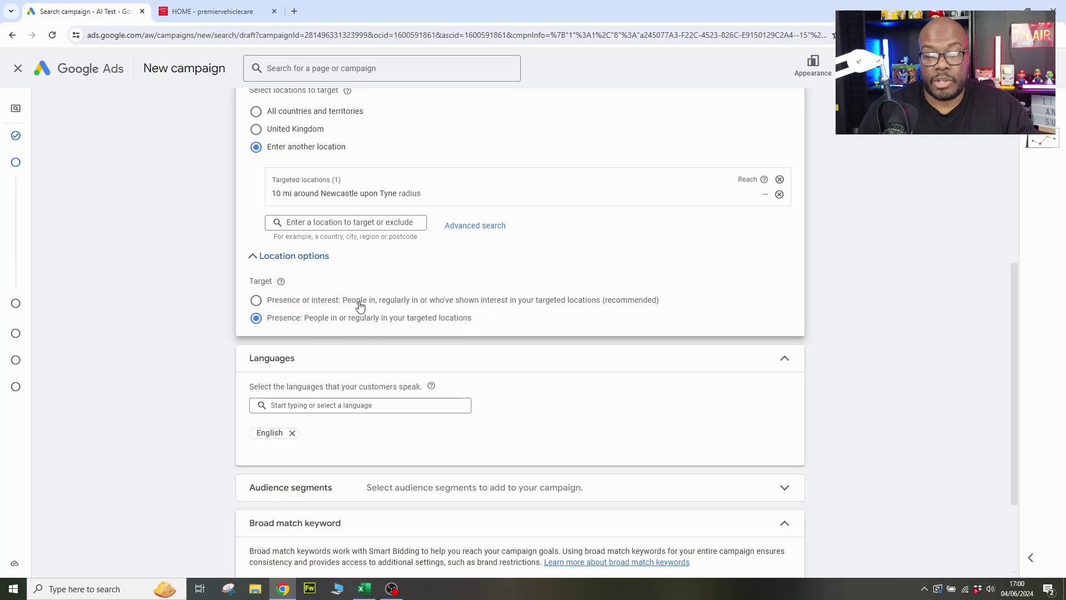
Turn broad match keywords off and proceed to keyword and asset generation.
scroll(450, 294, down, 2)
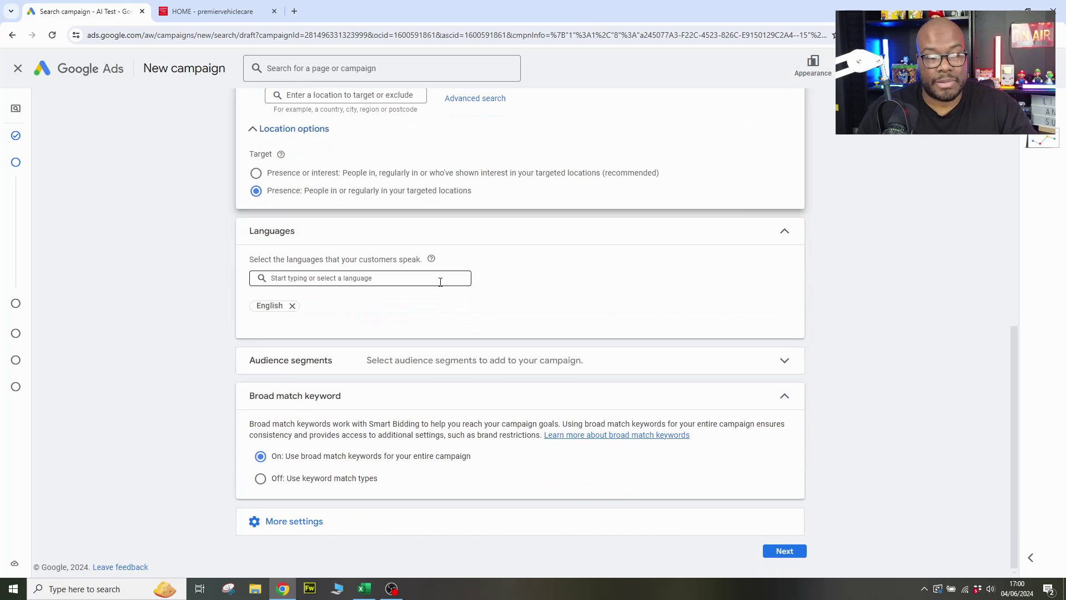
click(471, 371)
scroll(316, 458, down, 3)
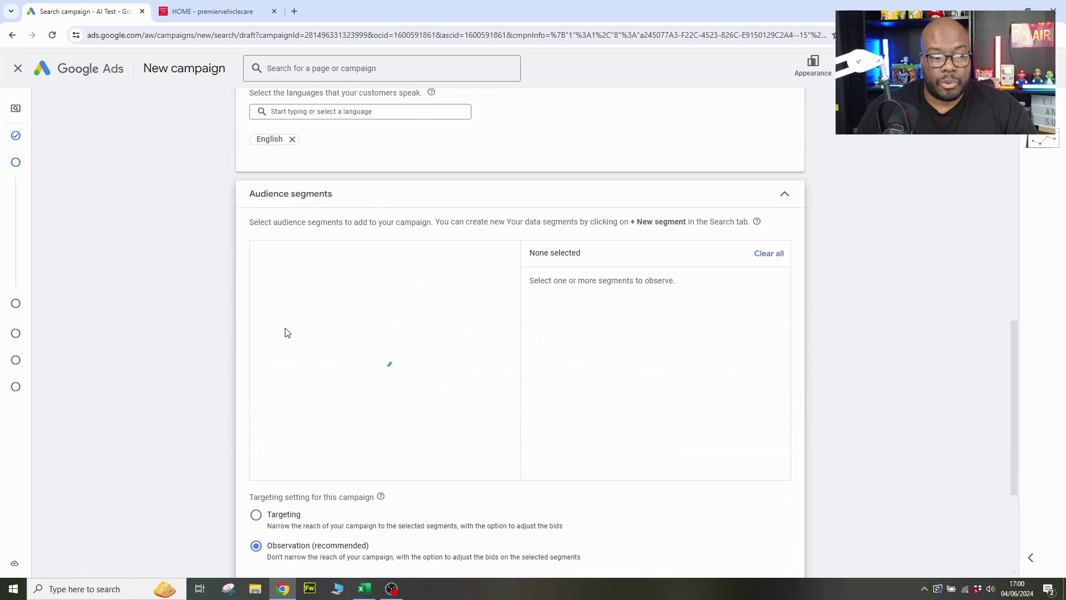
click(457, 197)
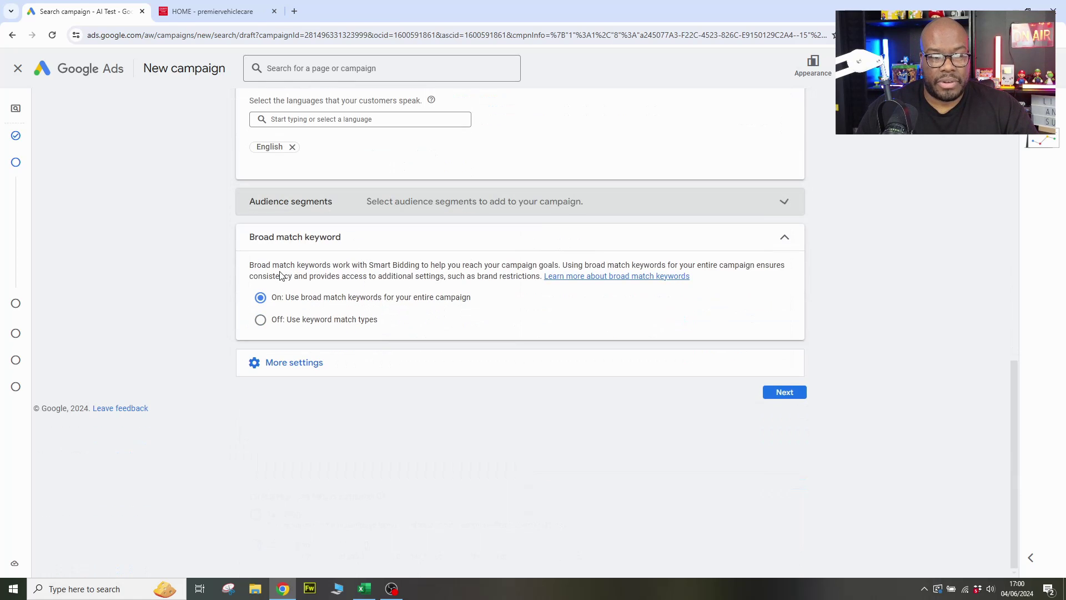
click(295, 324)
click(395, 371)
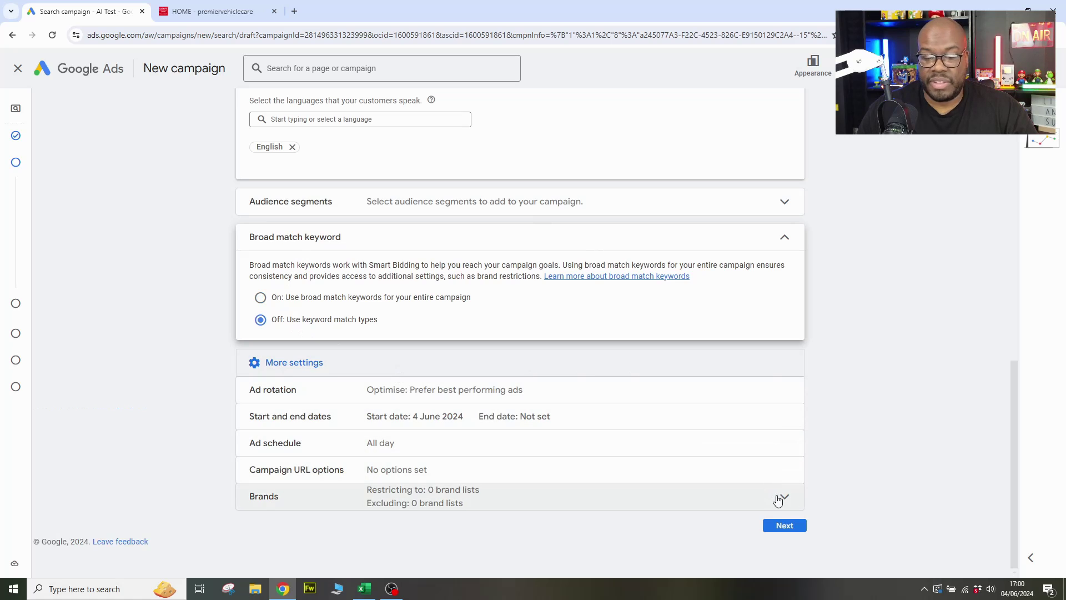
click(786, 528)
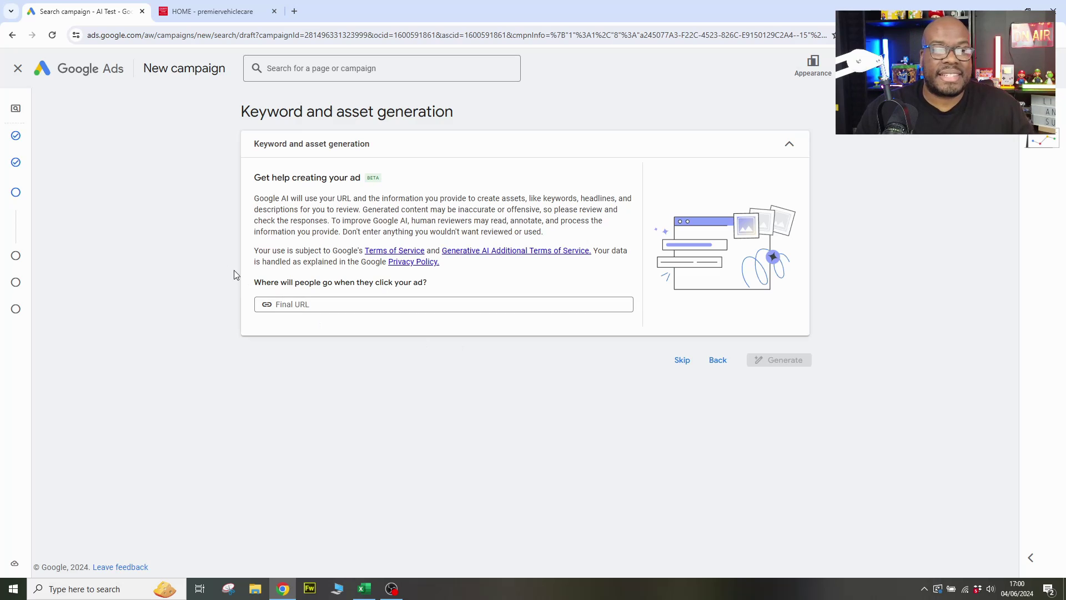
Use the Premier Vehicle Care site address as Final URL, describe the business, and generate assets.
click(250, 11)
click(200, 34)
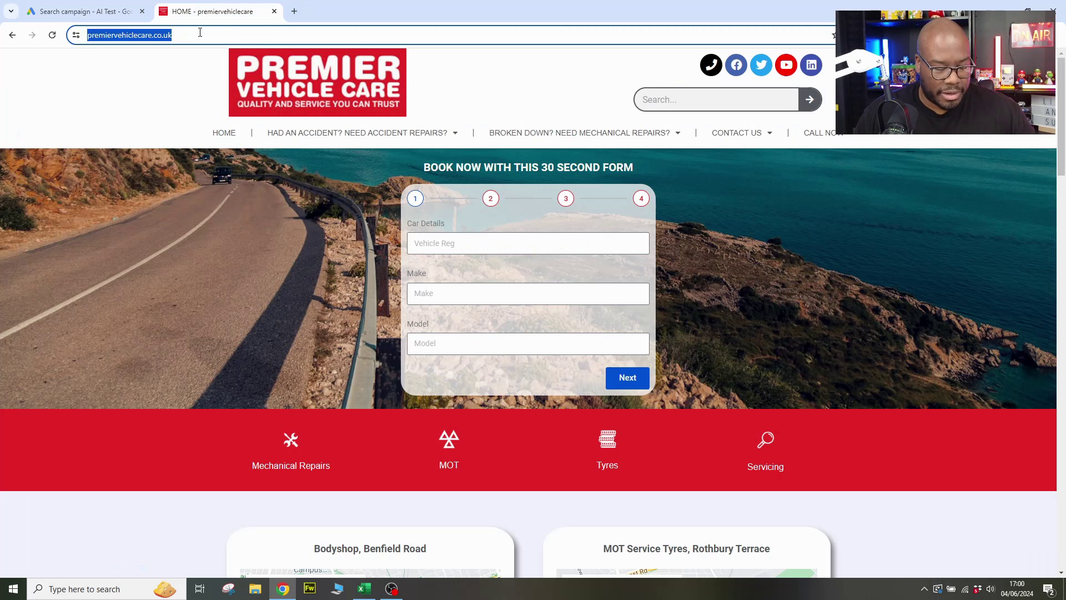
key(ctrl+c)
click(83, 12)
click(435, 305)
key(ctrl+v)
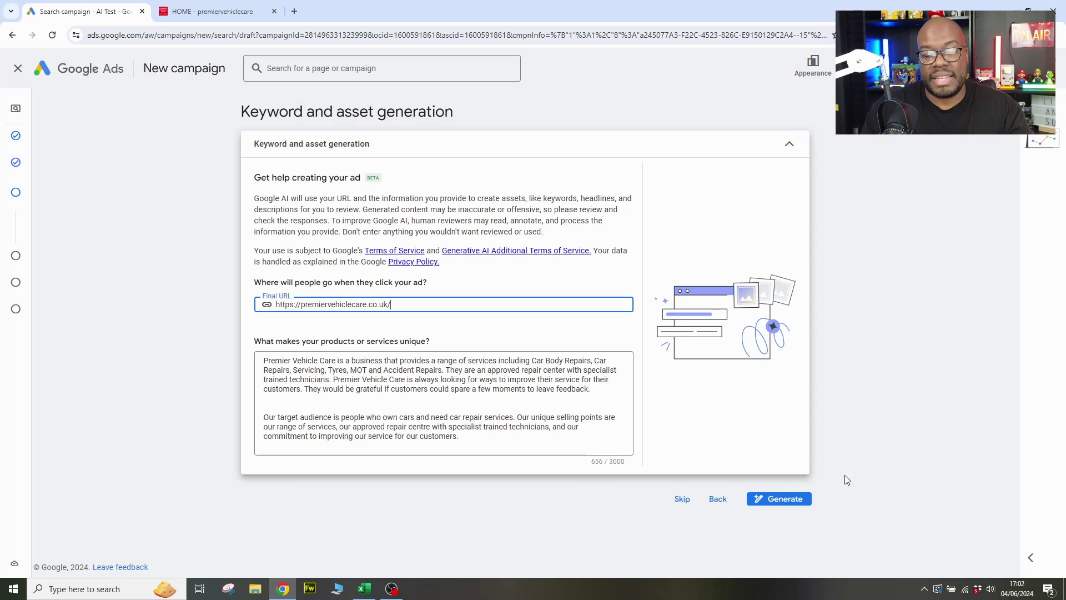
click(610, 452)
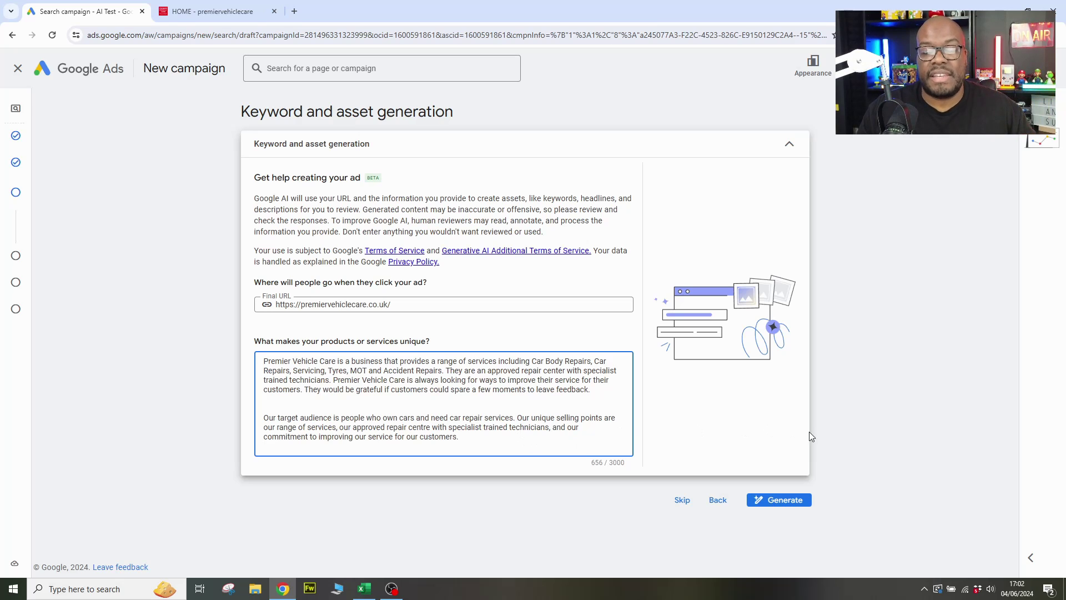
click(784, 500)
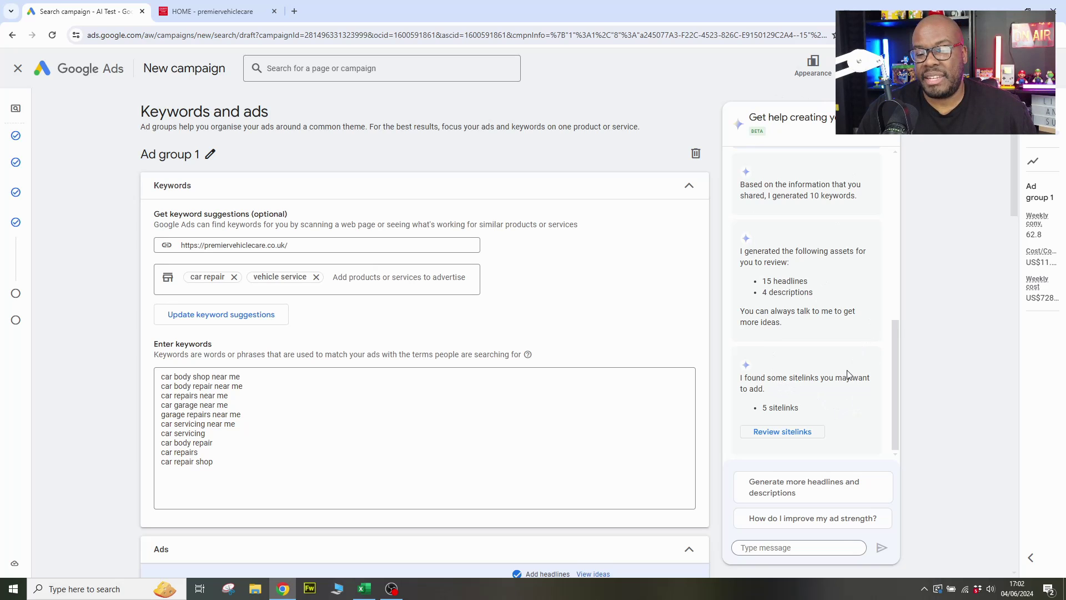
scroll(847, 375, up, 2)
scroll(847, 373, down, 1)
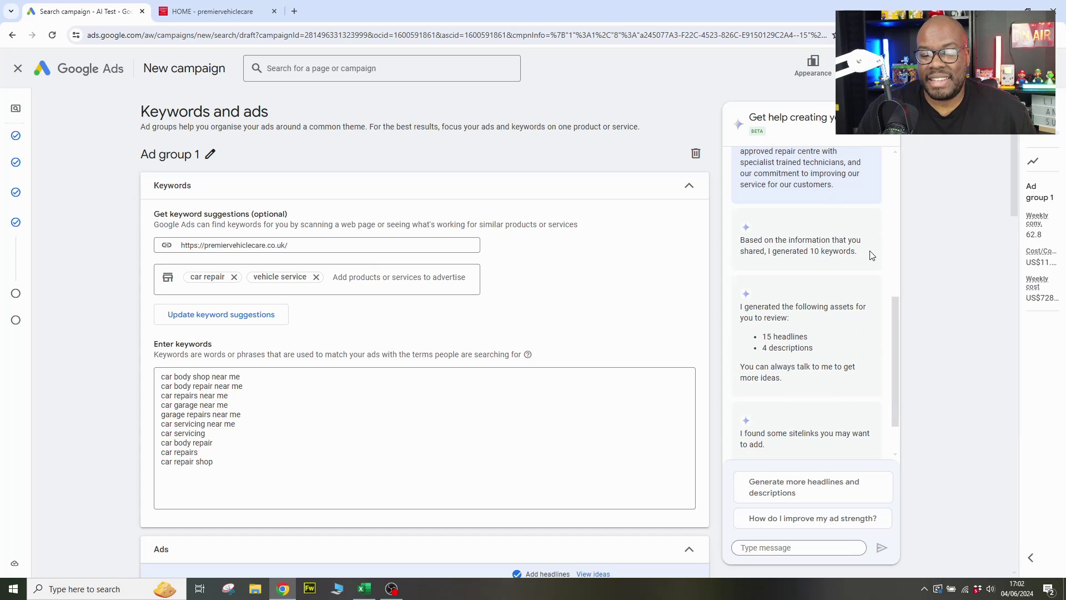
scroll(855, 294, down, 1)
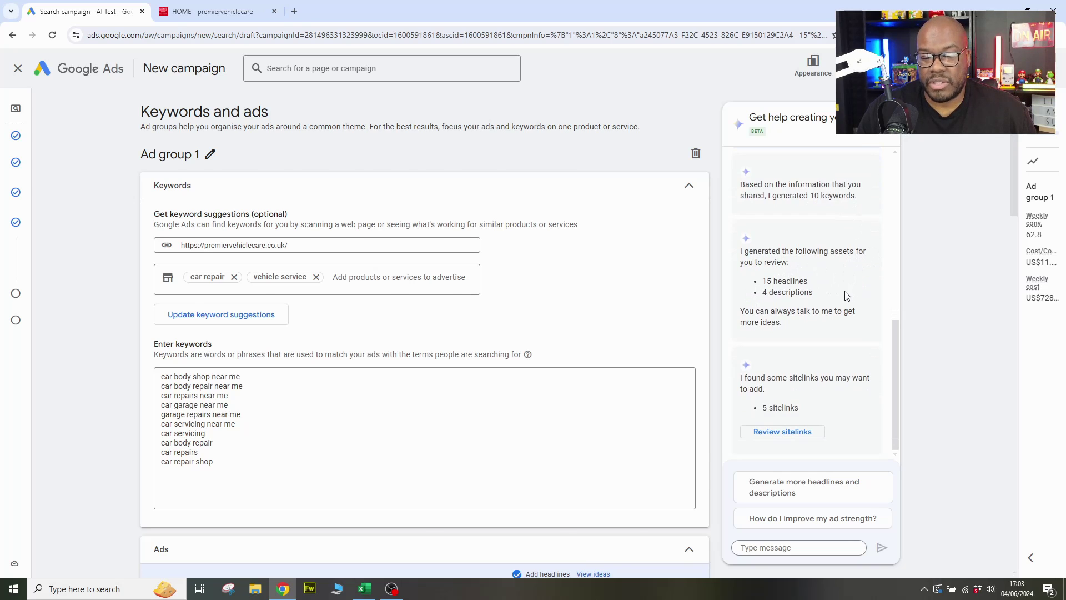
scroll(851, 336, down, 1)
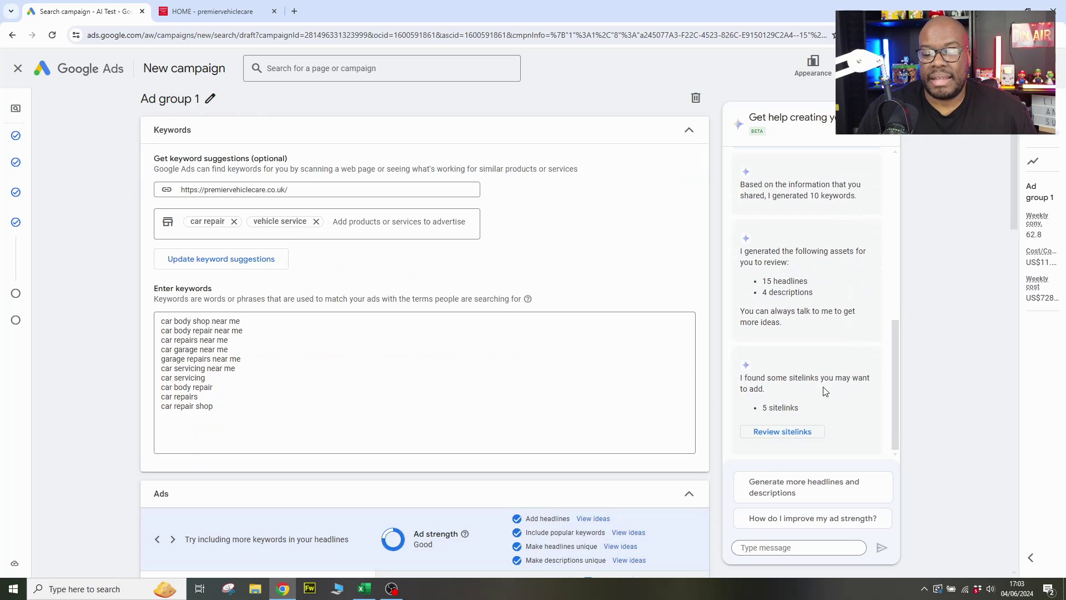
scroll(625, 362, up, 1)
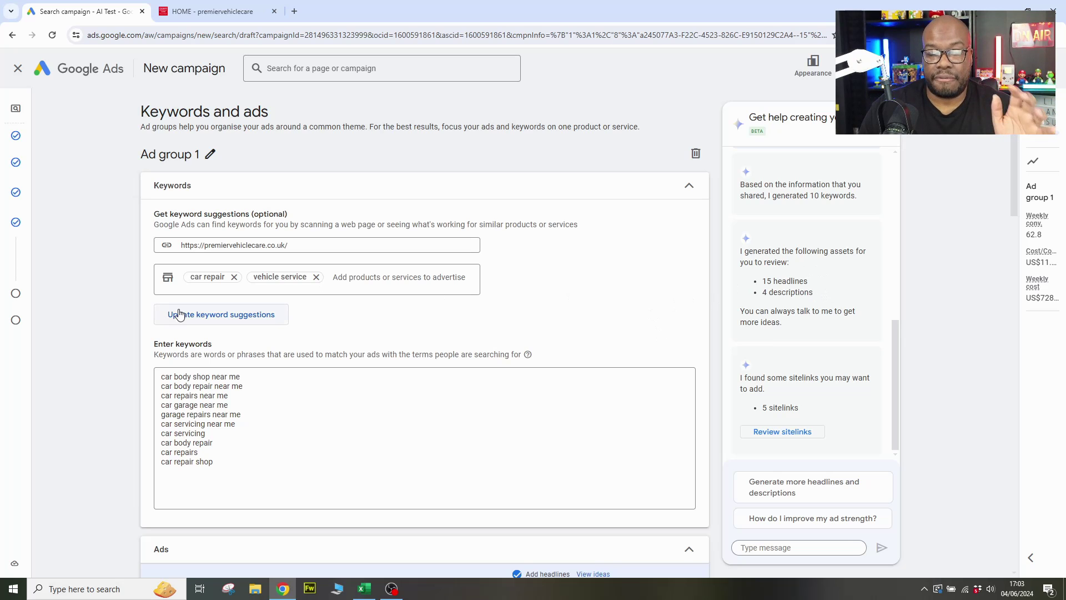
scroll(114, 301, down, 8)
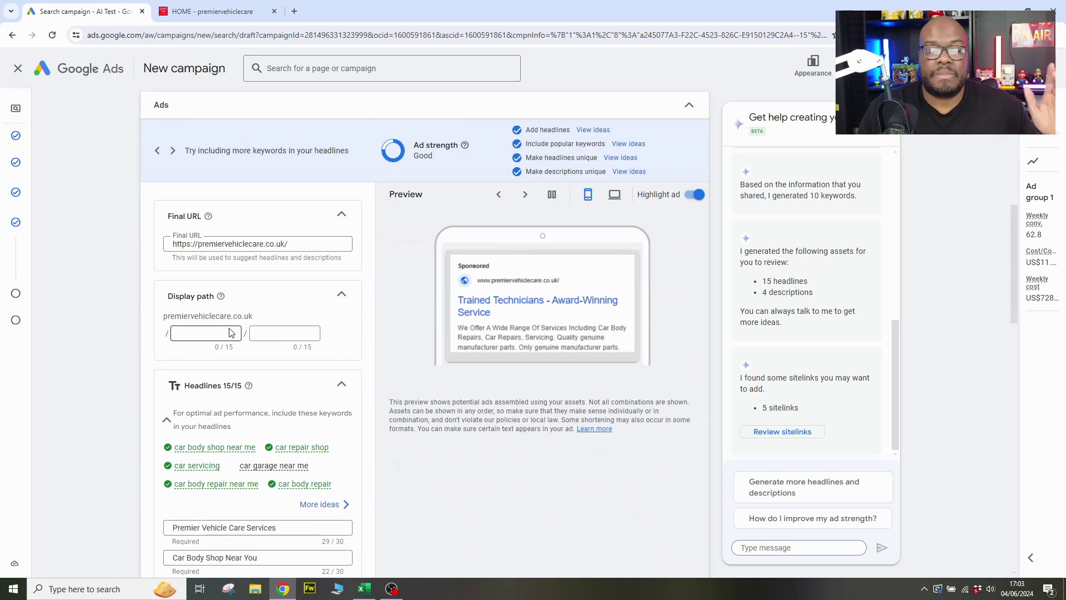
Review the 15 generated headlines and 4 descriptions, previewing the second description.
scroll(122, 325, down, 3)
scroll(120, 325, down, 1)
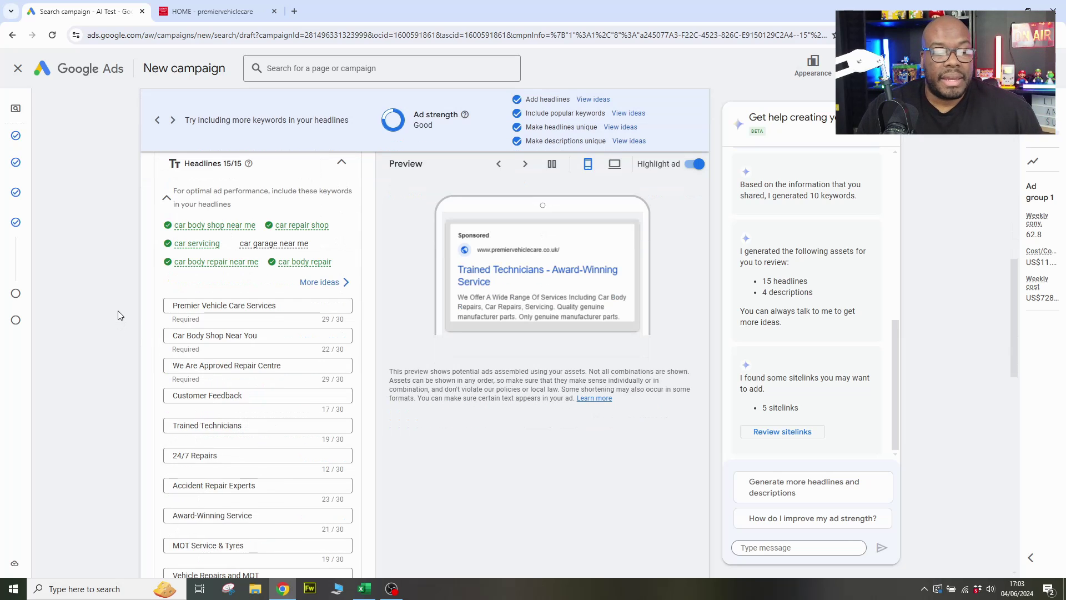
scroll(122, 308, down, 2)
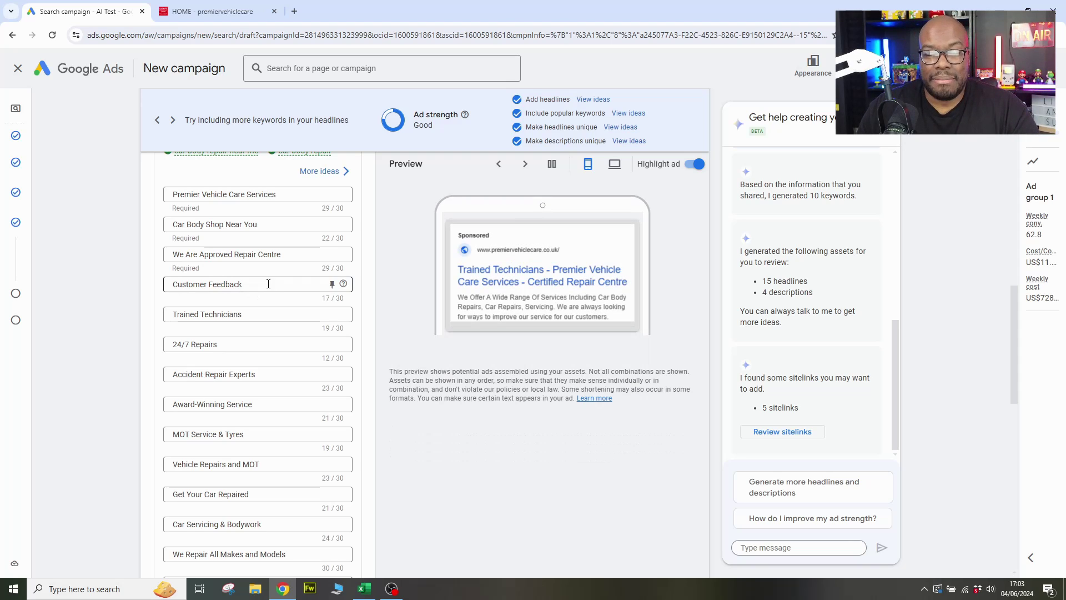
scroll(261, 308, down, 1)
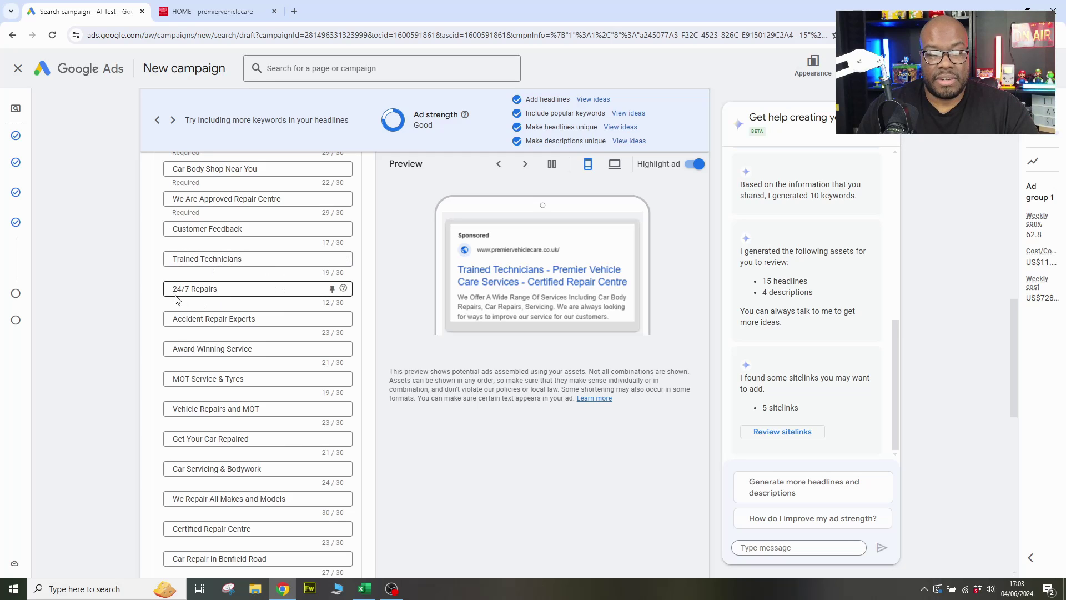
scroll(261, 300, down, 1)
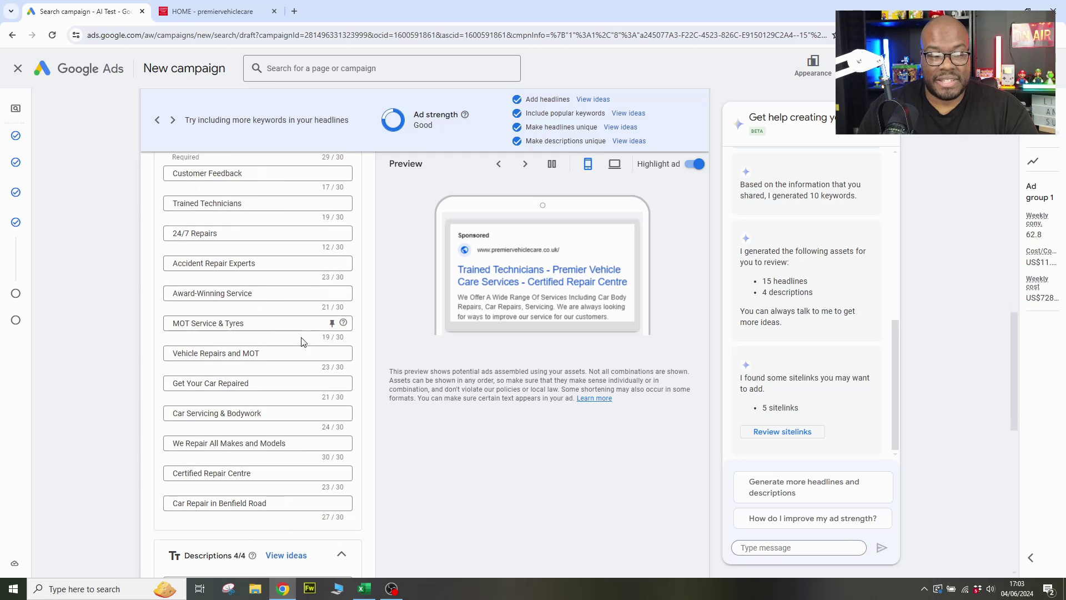
scroll(305, 387, down, 1)
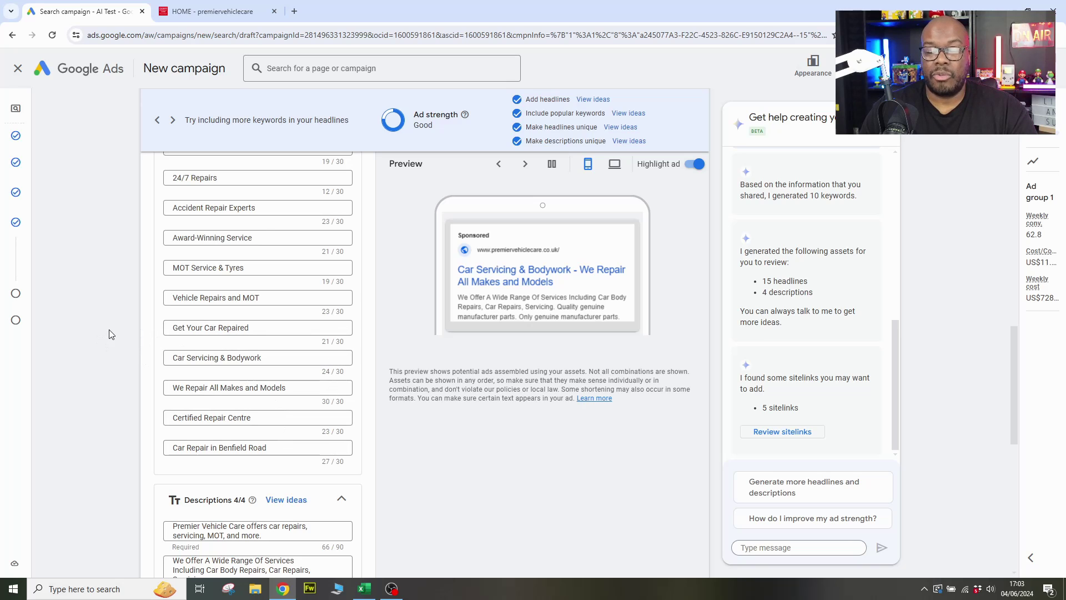
scroll(114, 338, up, 2)
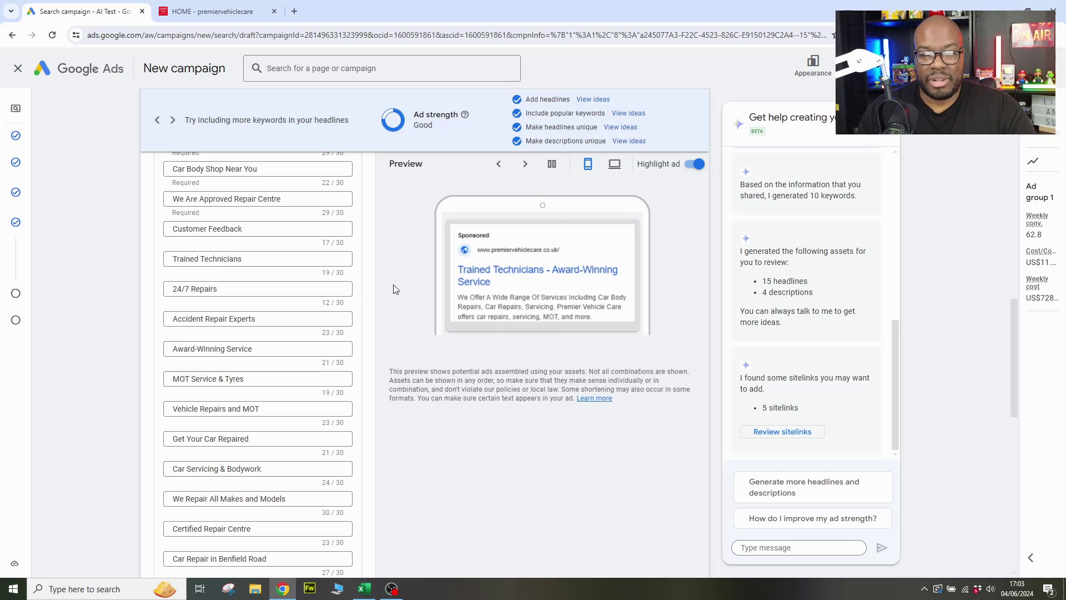
scroll(369, 317, down, 1)
scroll(369, 318, down, 6)
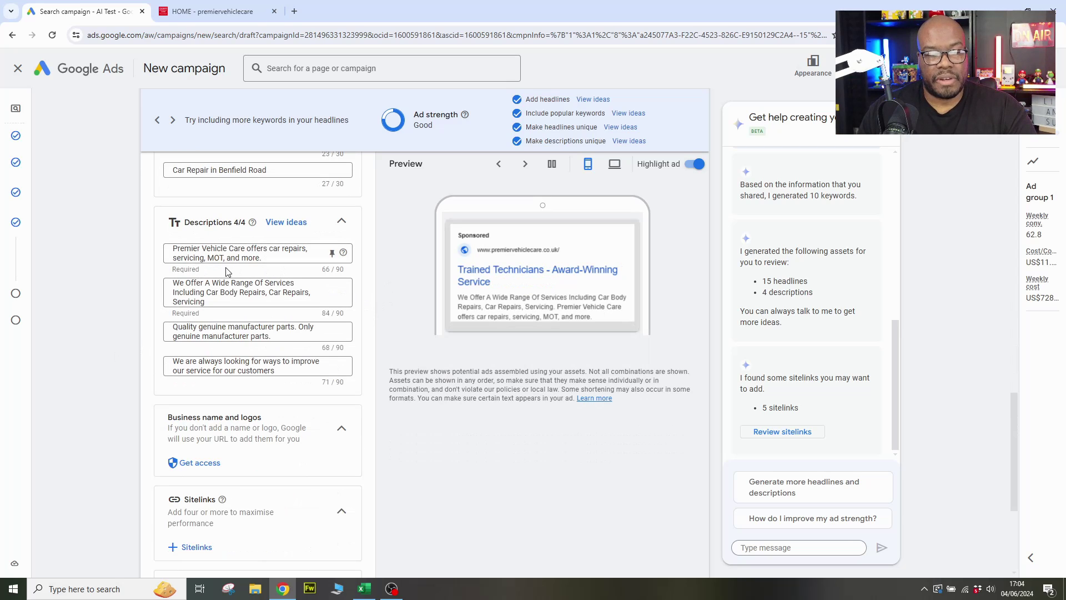
click(248, 294)
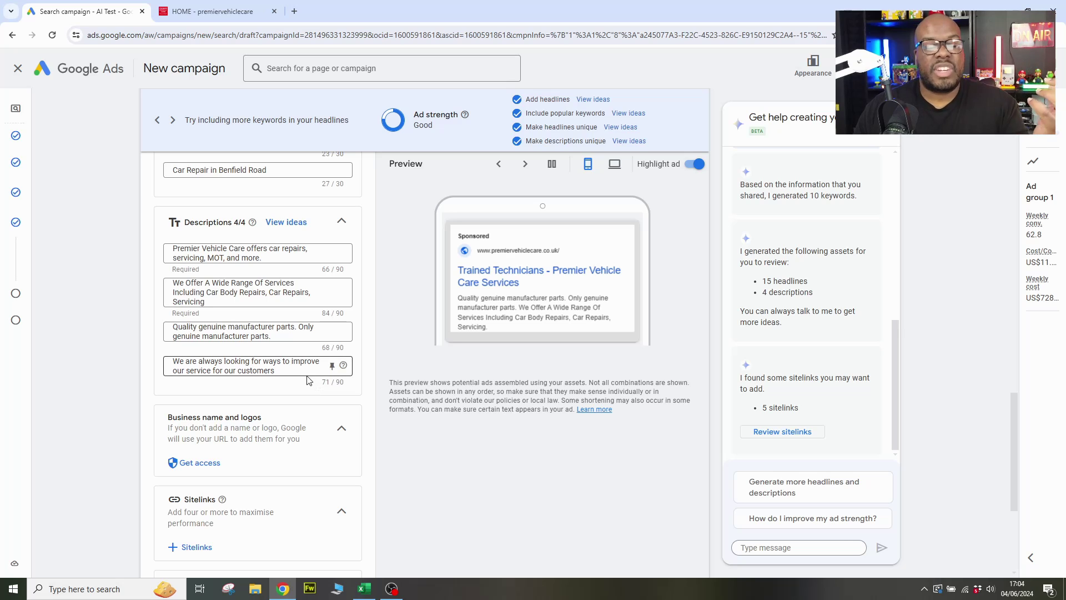
Scroll back up and bring up the Premier Vehicle Care website for comparison.
scroll(293, 364, up, 5)
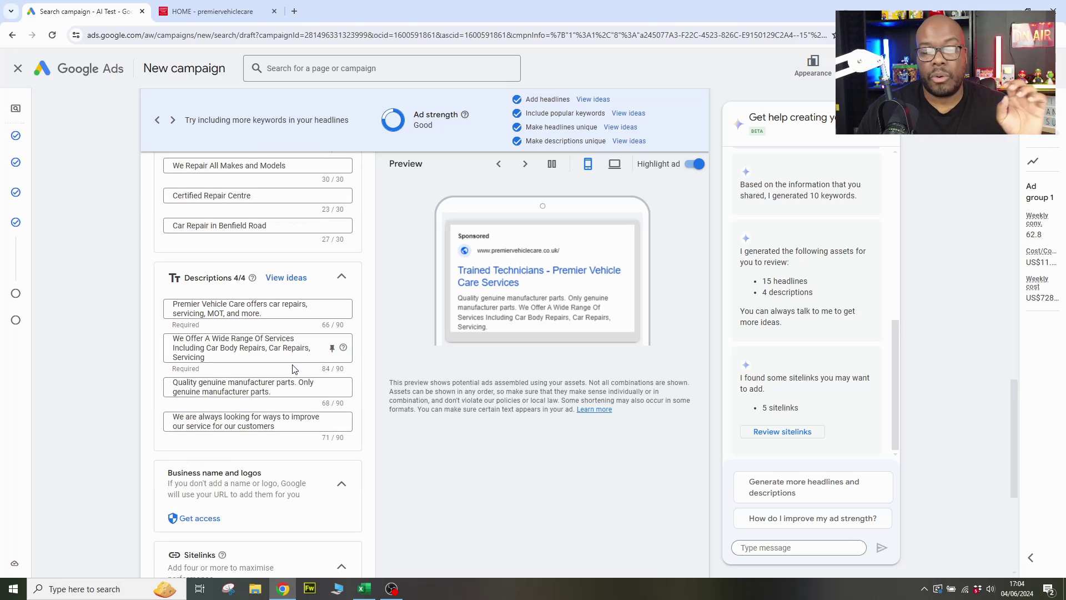
scroll(361, 374, up, 3)
scroll(450, 429, up, 4)
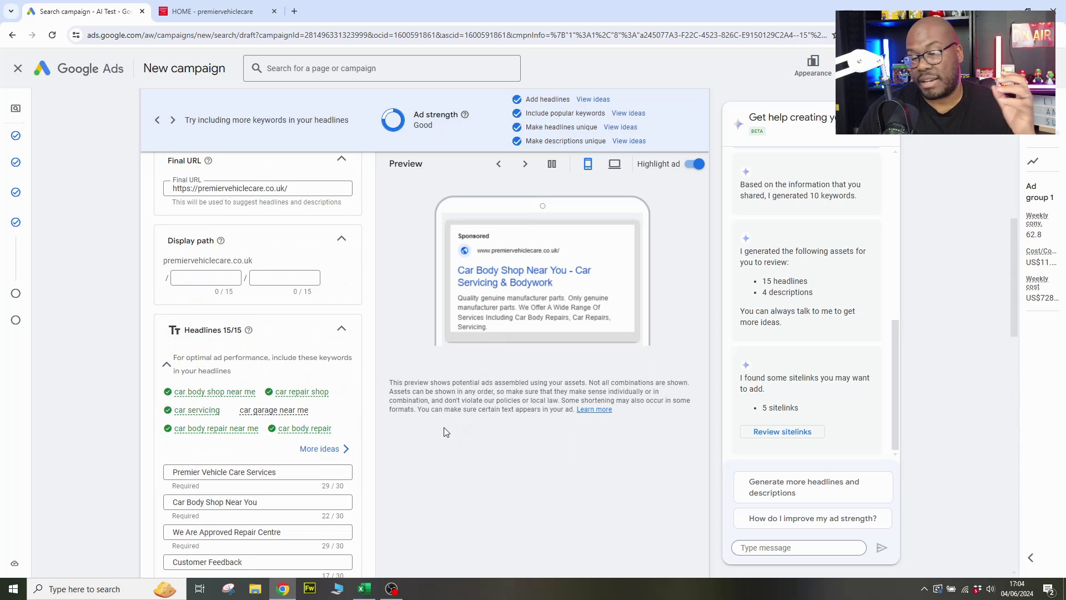
scroll(413, 425, up, 6)
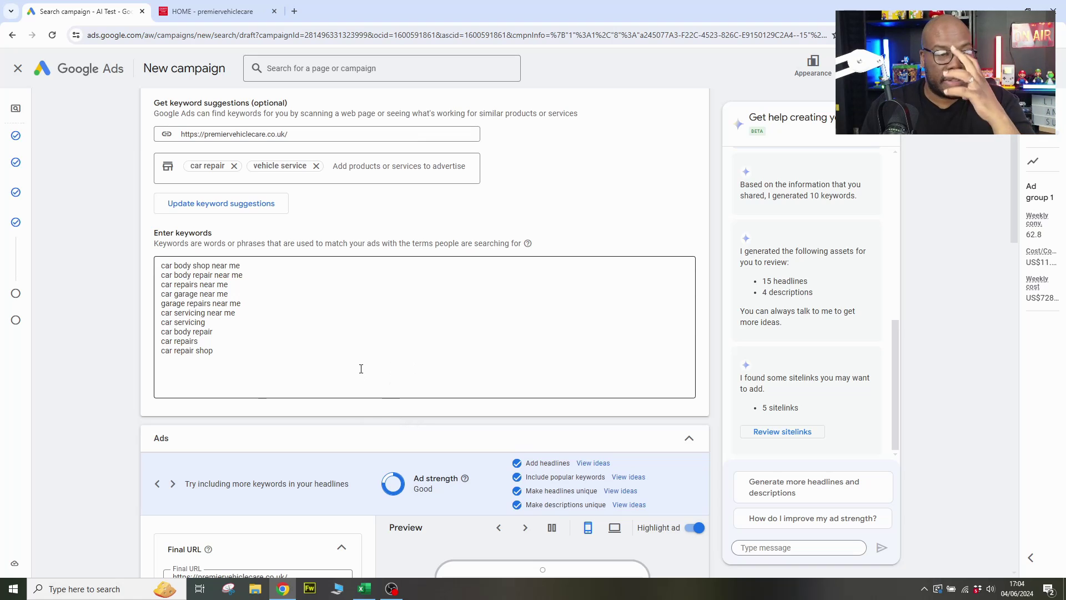
click(211, 11)
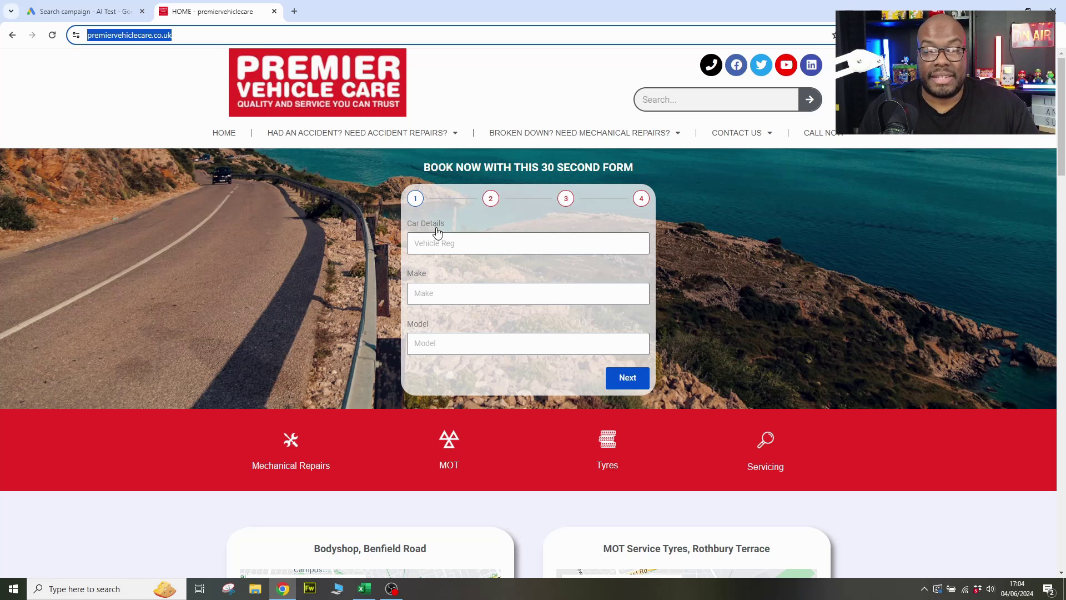
Check the site's accident and breakdown repair menus, then return to the Google Ads draft.
mouse_move(430, 131)
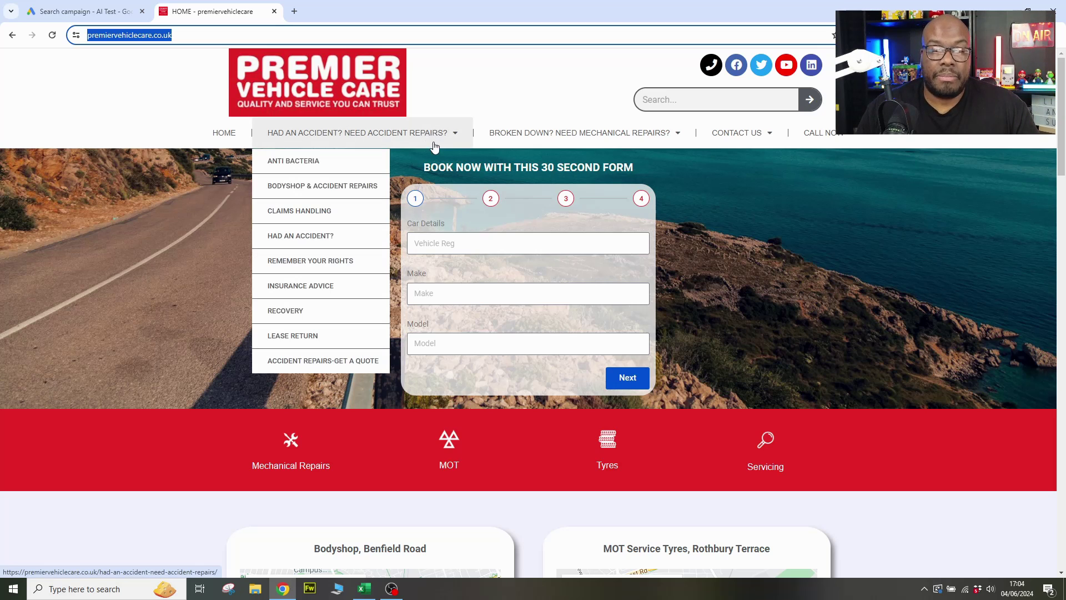
mouse_move(513, 139)
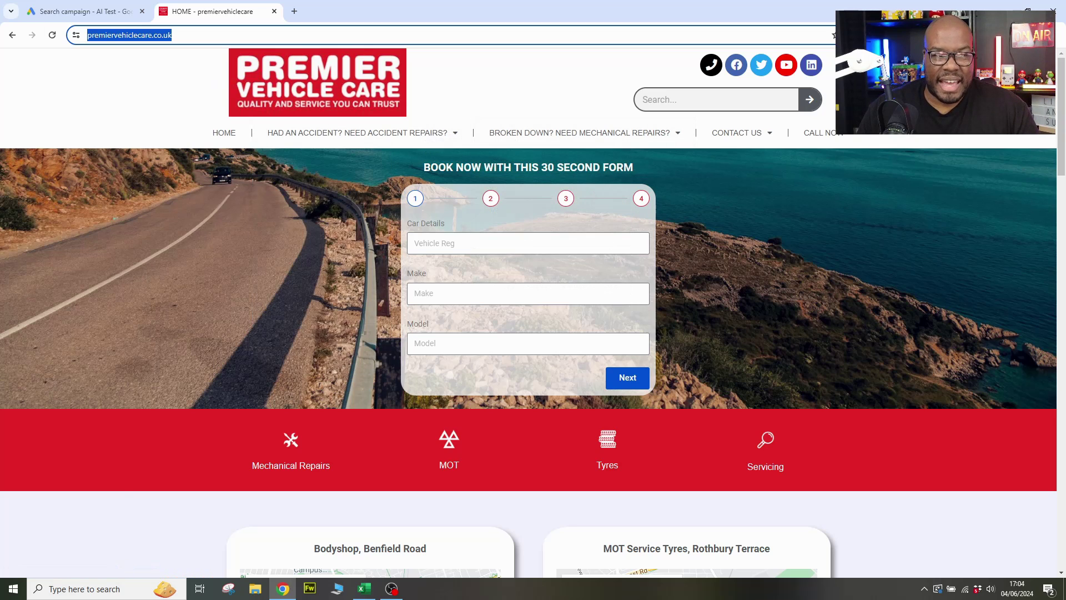
click(56, 13)
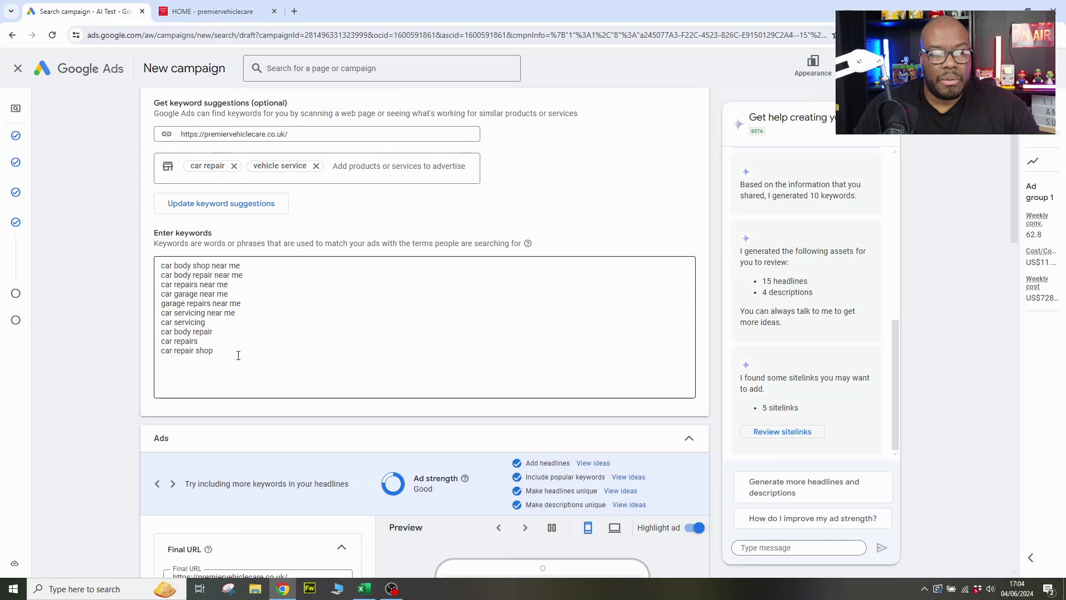
drag(238, 357, 150, 266)
click(264, 270)
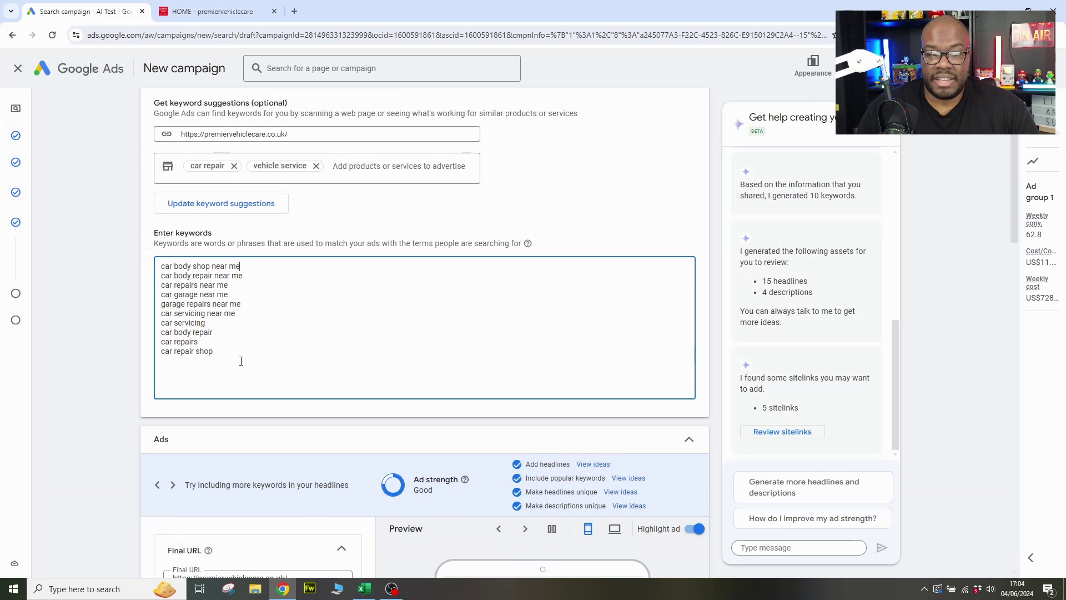
drag(241, 360, 138, 265)
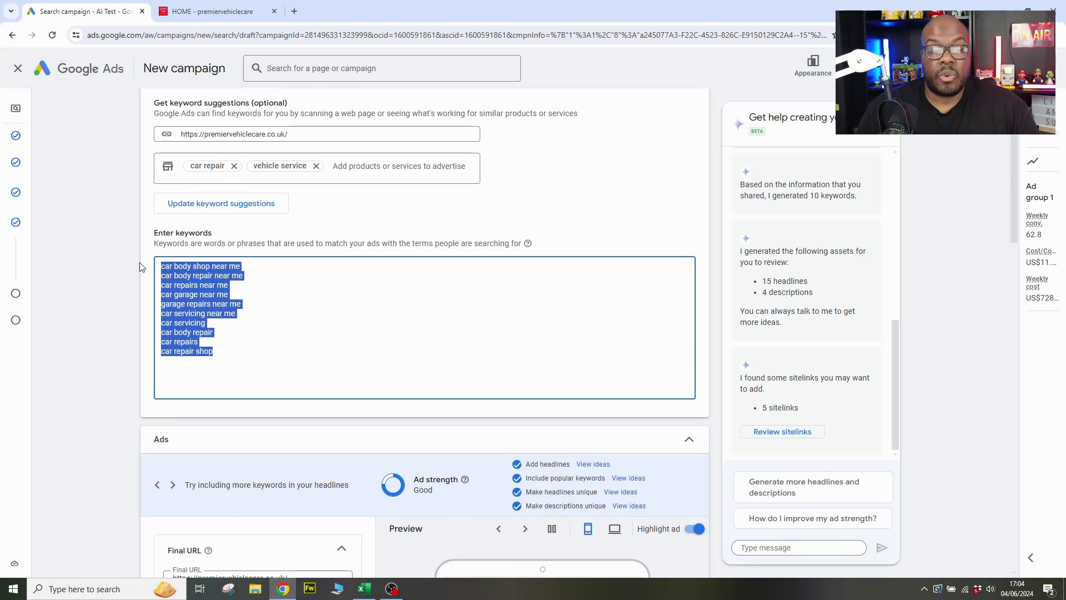
click(312, 350)
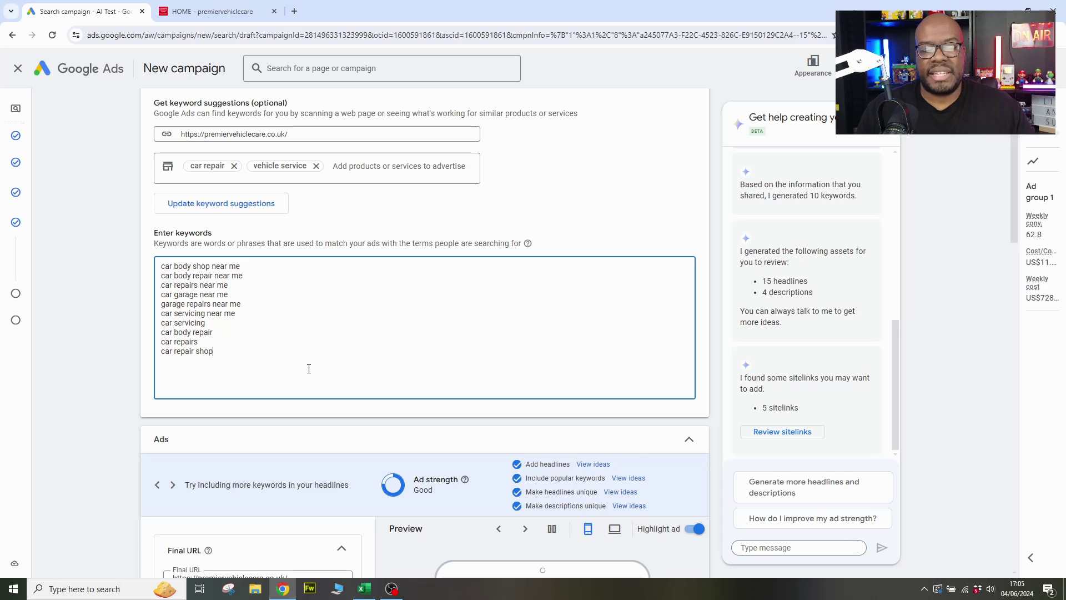
scroll(308, 369, down, 6)
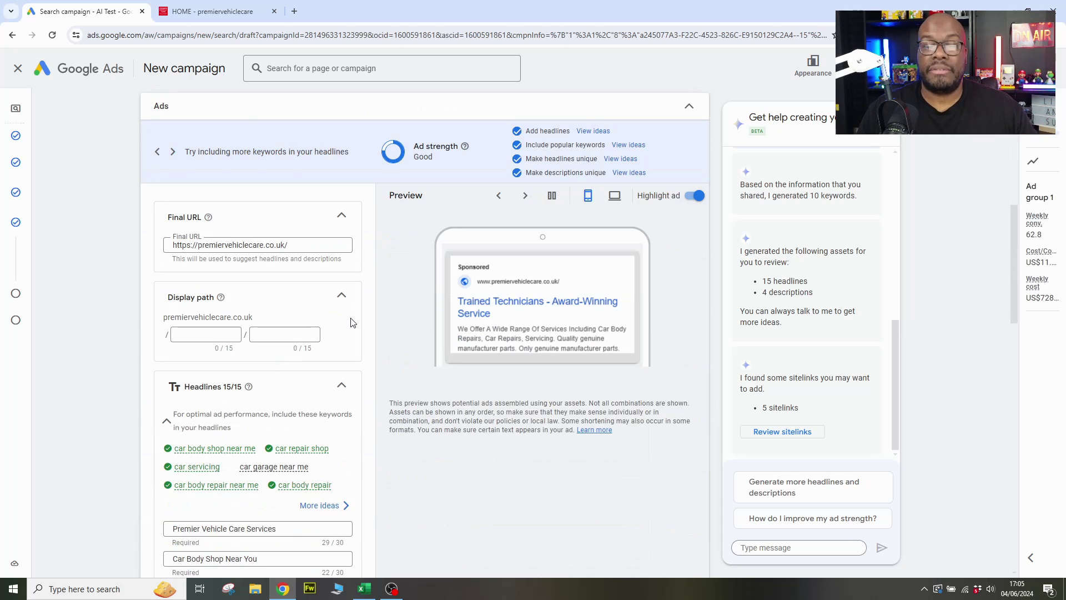
scroll(345, 335, up, 5)
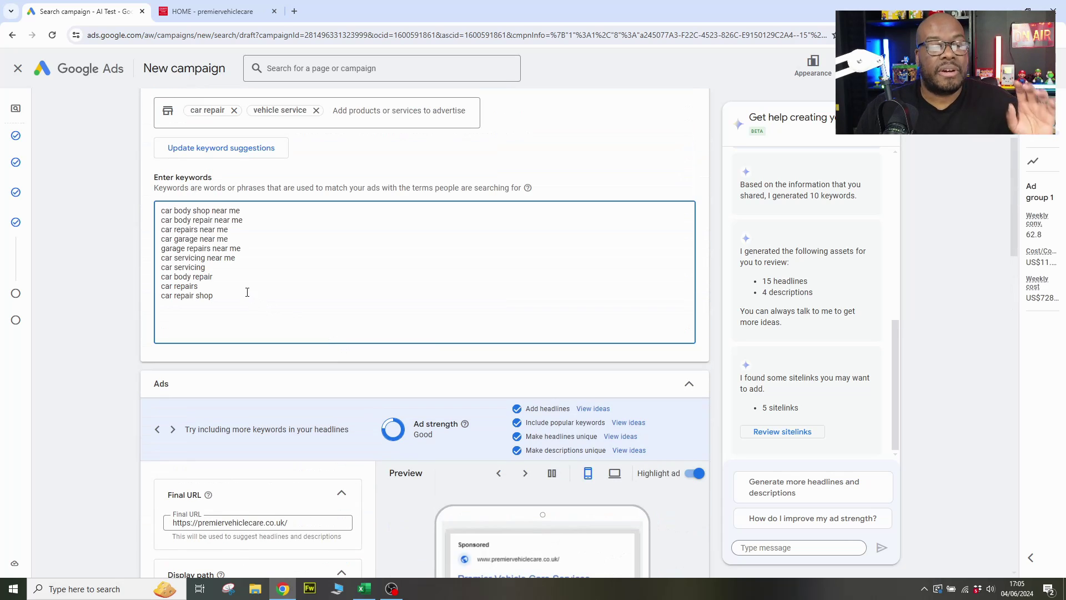
drag(242, 303, 159, 208)
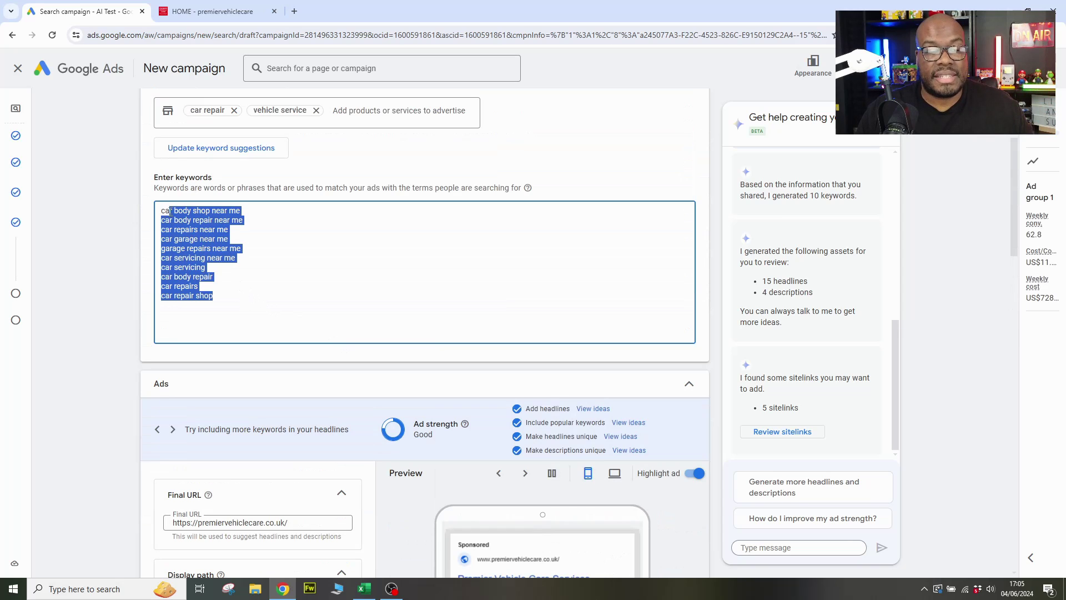
click(262, 286)
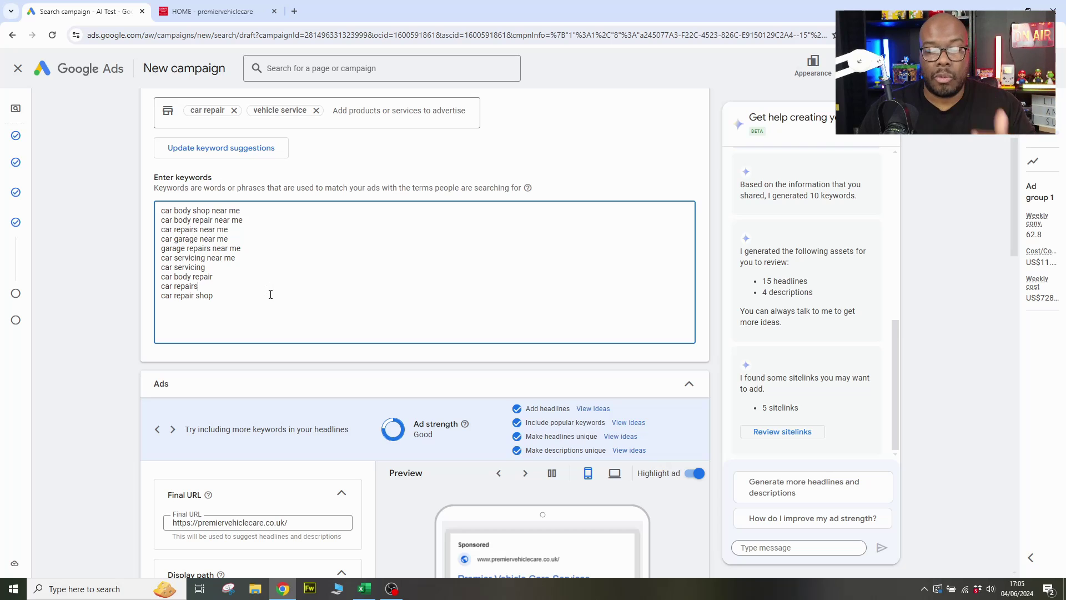
scroll(271, 294, down, 10)
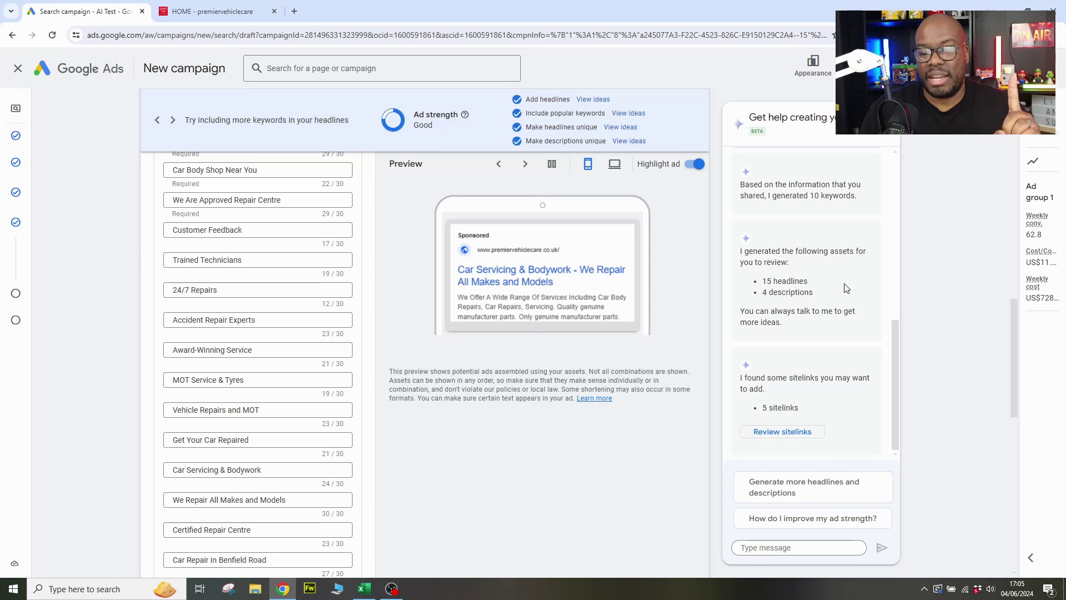
click(833, 552)
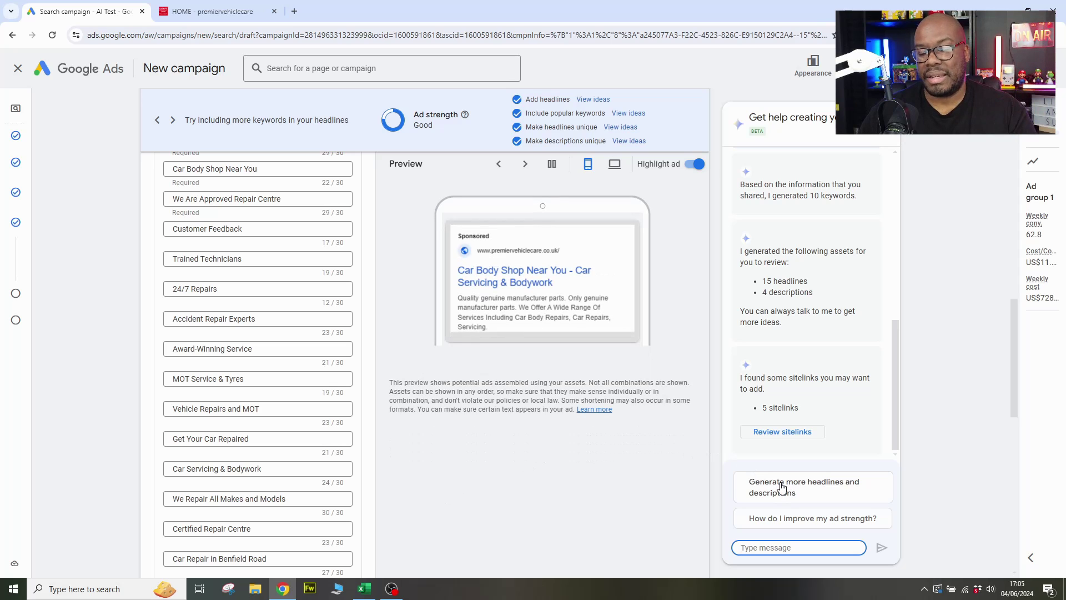
Have the assistant suggest extra headlines like 'Car Repairs Made Easy' and three descriptions, then review them.
click(782, 486)
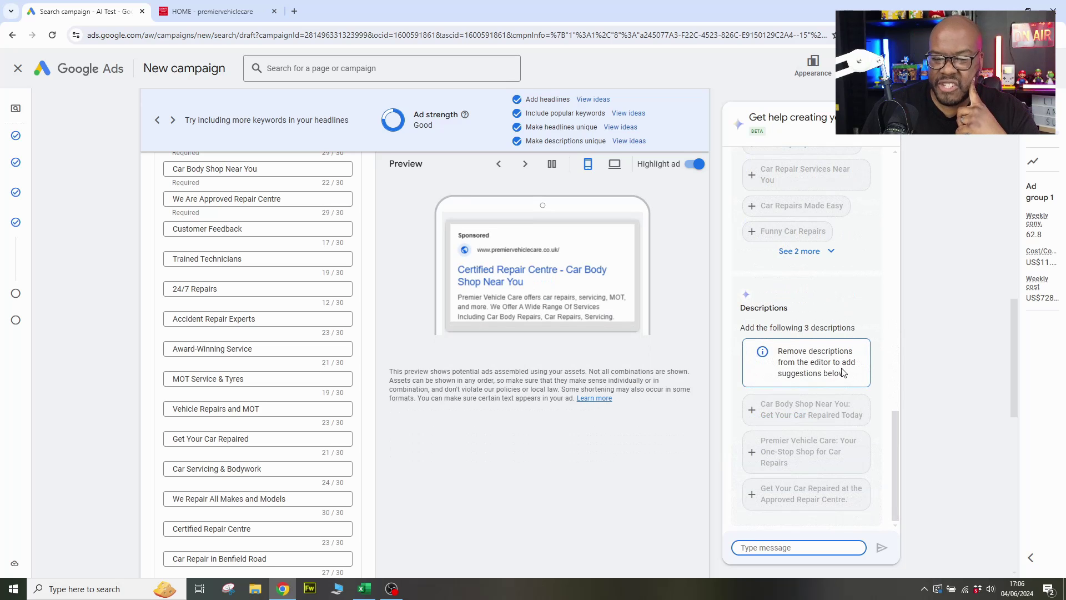
scroll(832, 385, up, 3)
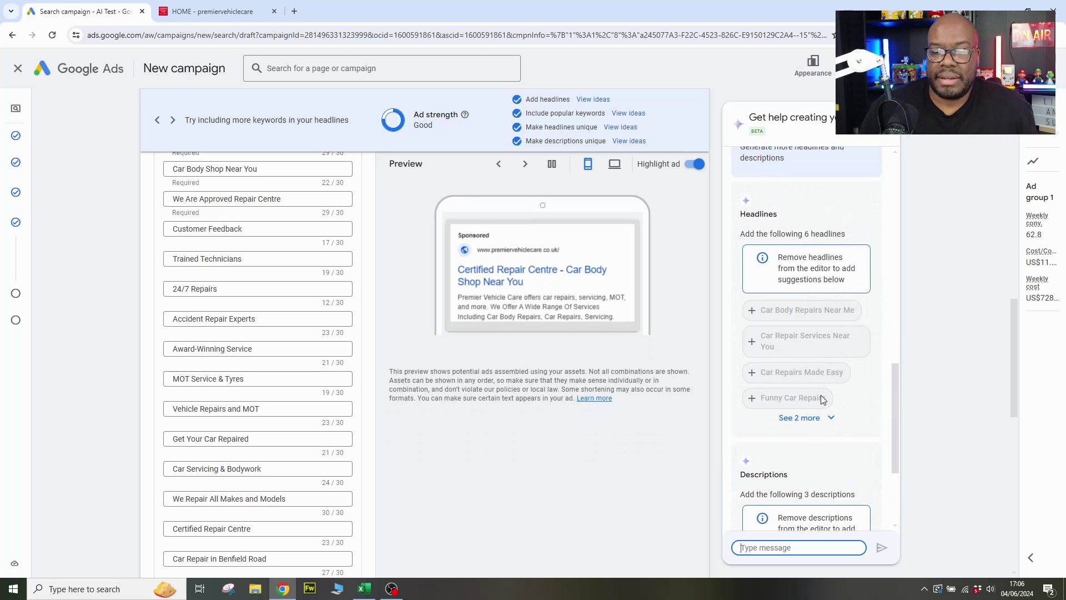
scroll(830, 383, down, 3)
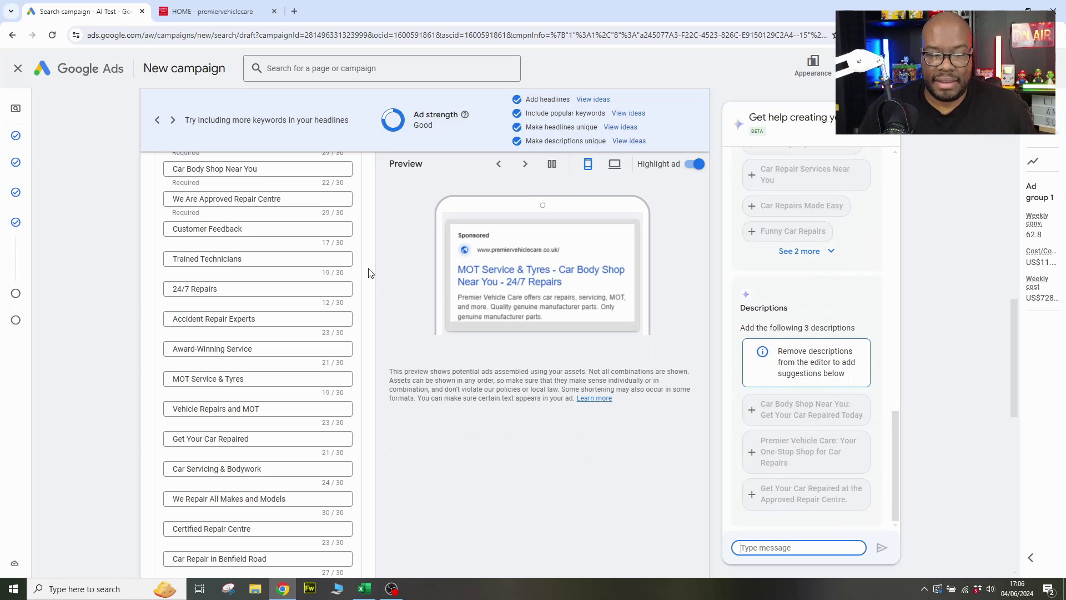
scroll(311, 278, up, 2)
drag(280, 250, 124, 245)
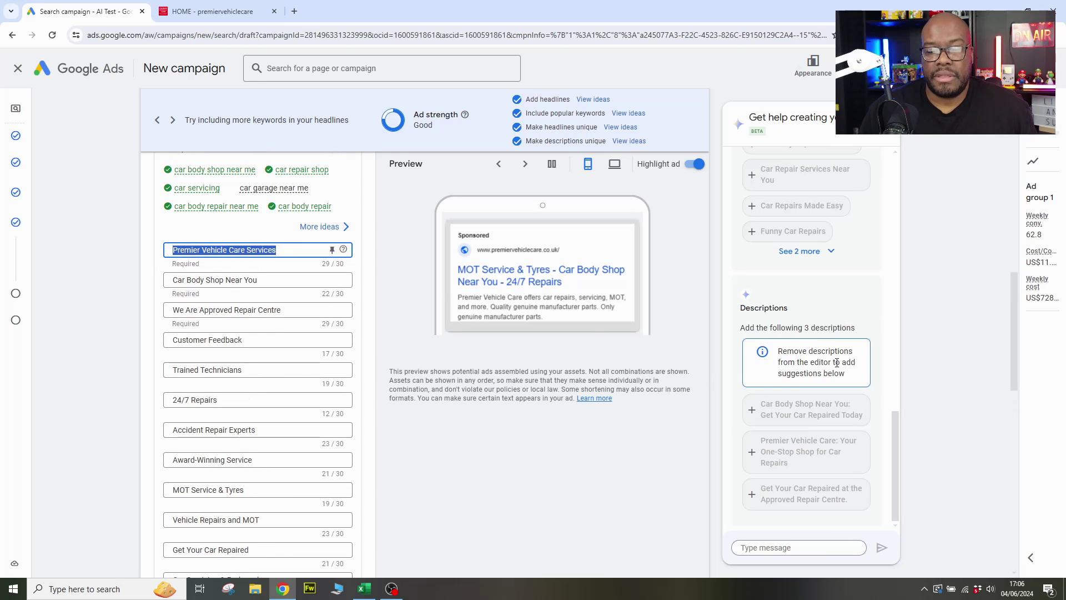
scroll(835, 361, up, 2)
click(441, 410)
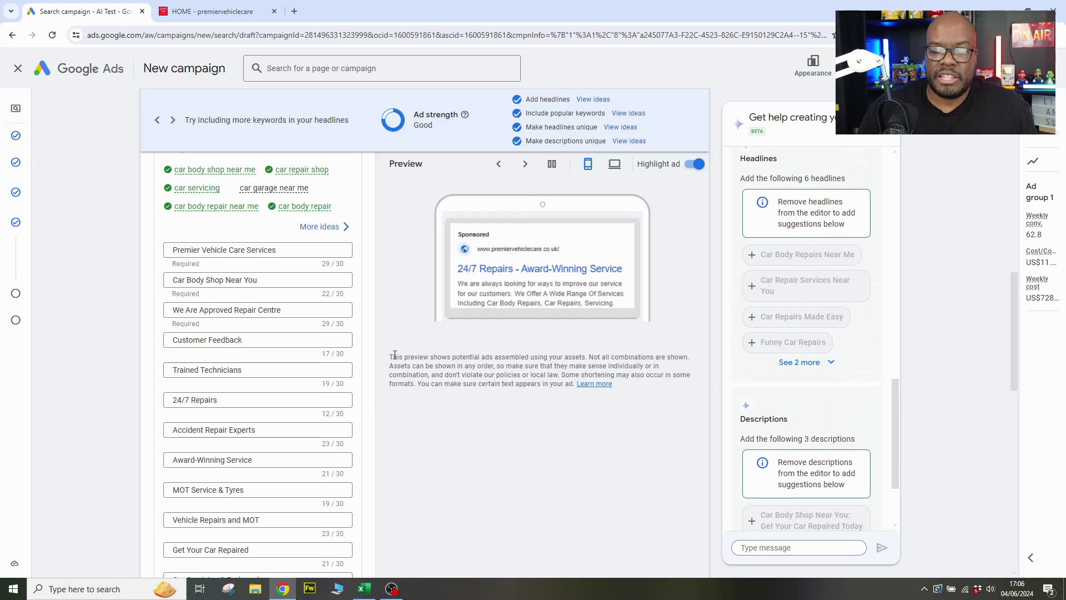
scroll(833, 360, down, 2)
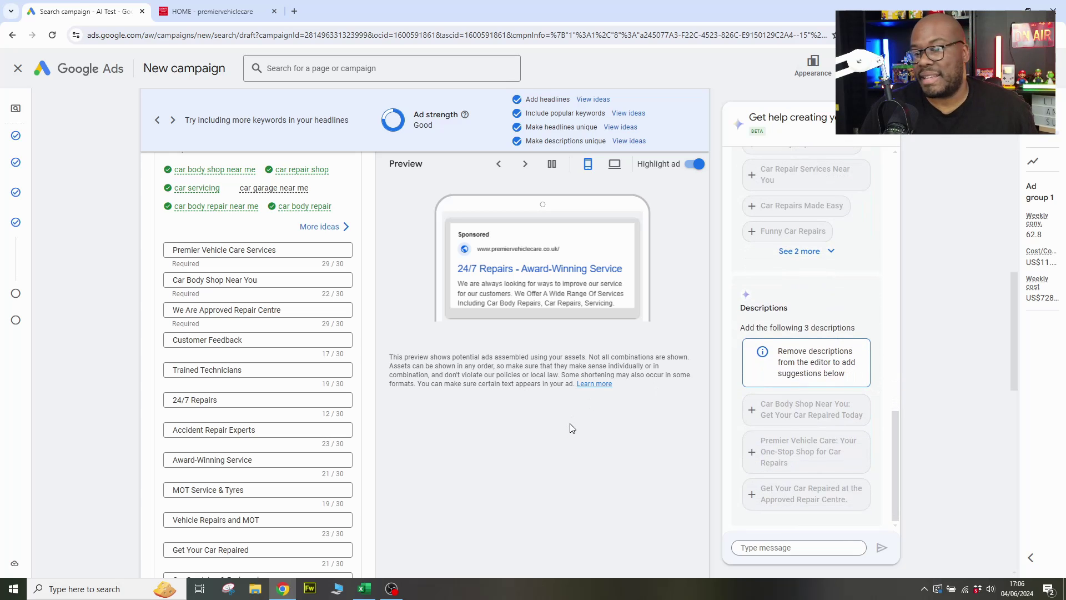
scroll(534, 402, down, 1)
scroll(533, 403, down, 4)
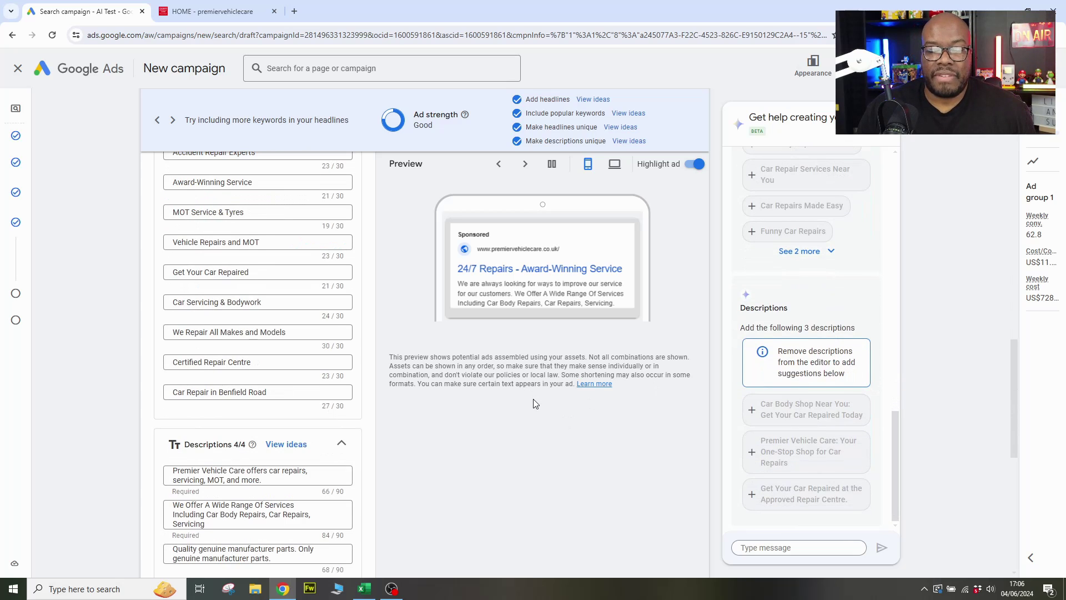
scroll(542, 406, up, 5)
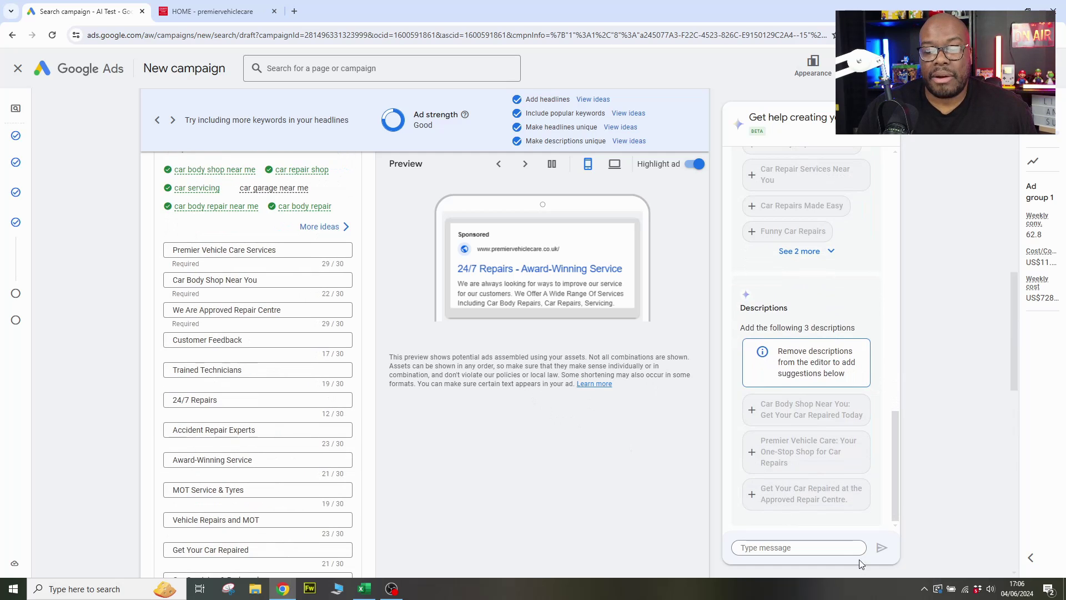
click(824, 547)
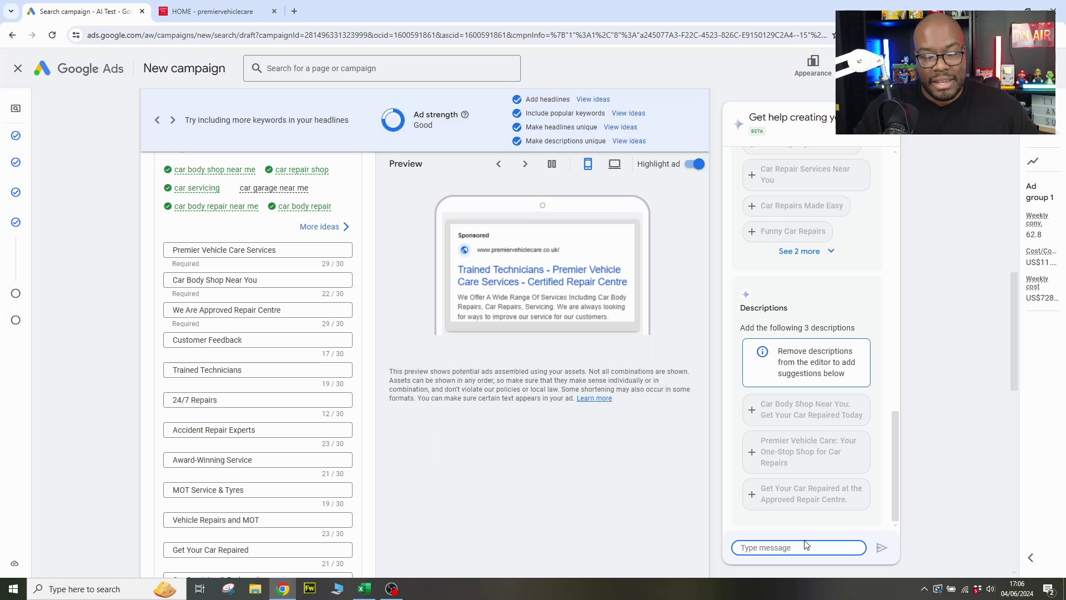
Send the assistant a request for separate service, repair, MOT, tyres and bodyshop ad groups.
key(ctrl+v)
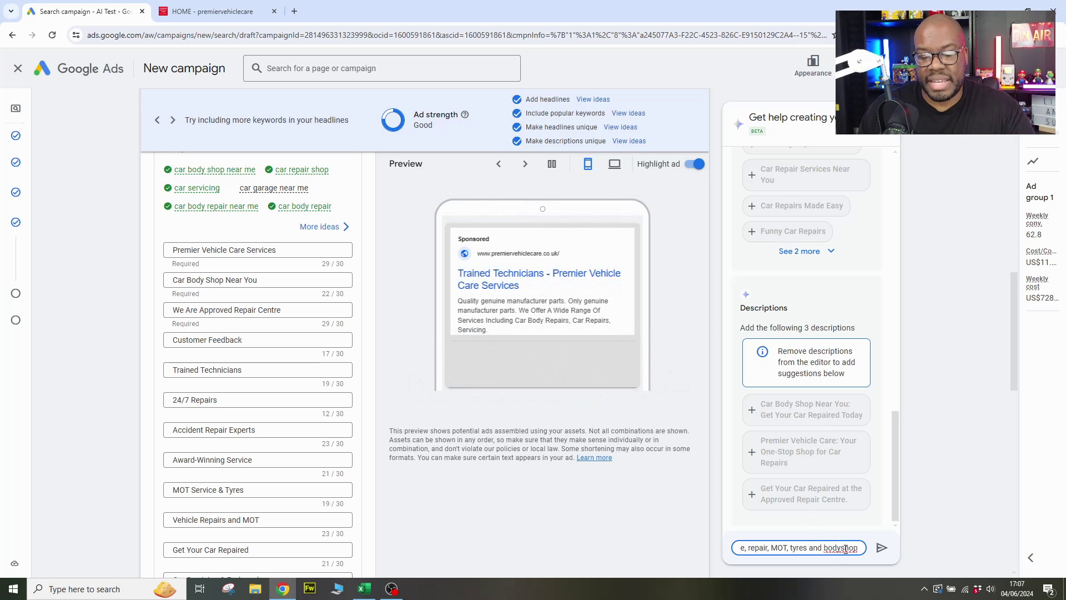
key(Return)
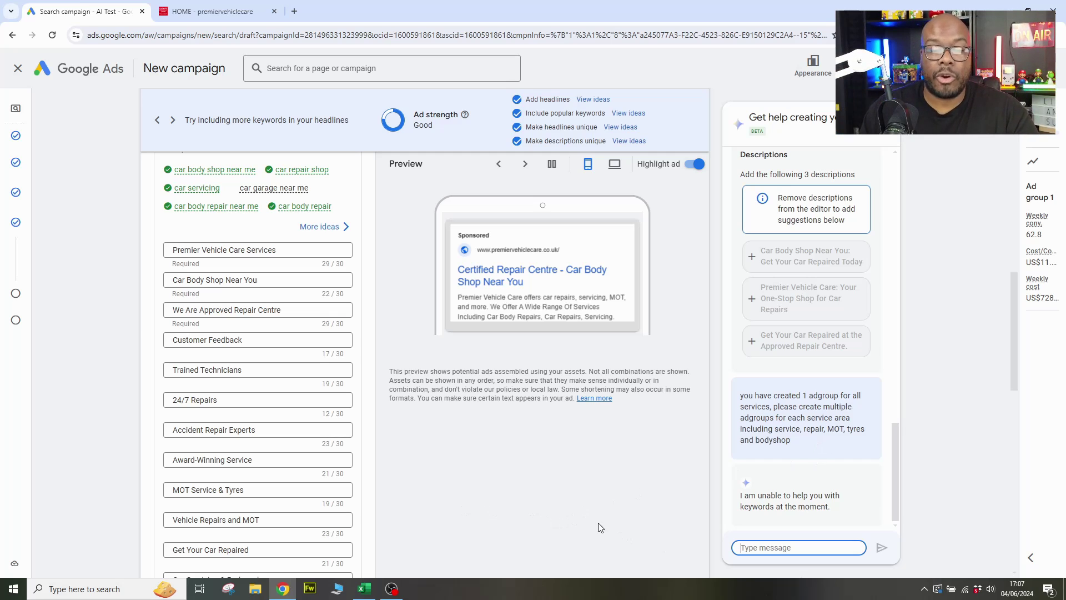
scroll(585, 512, up, 8)
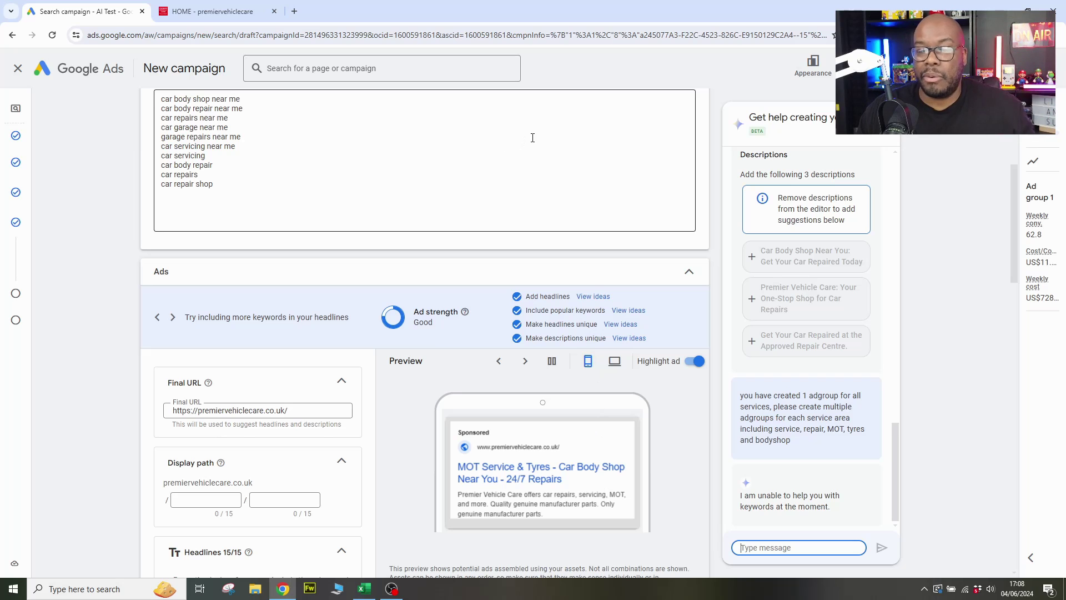
scroll(499, 184, up, 2)
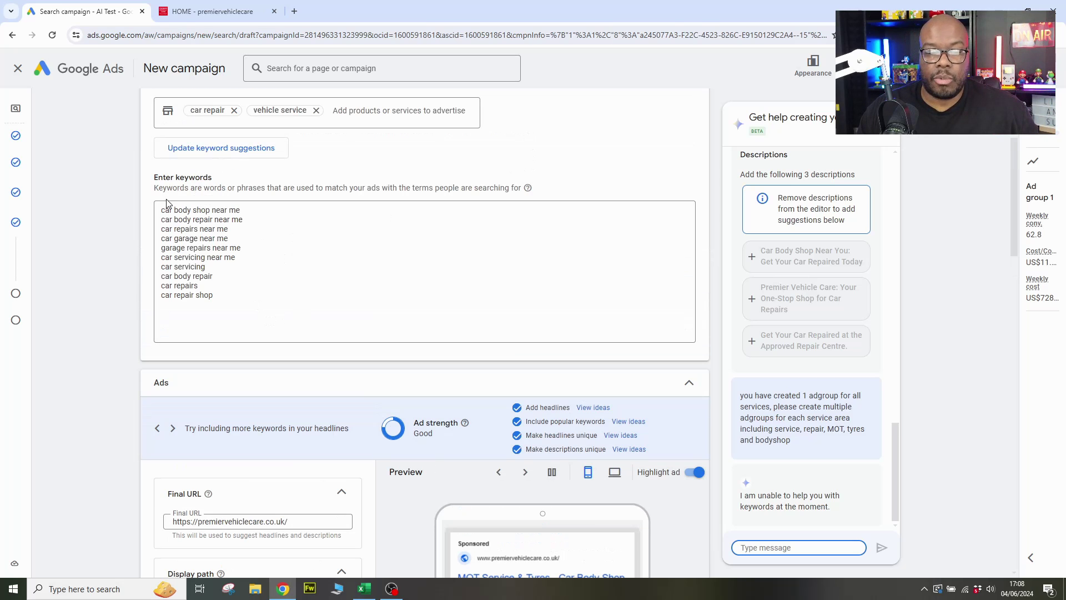
scroll(416, 333, down, 5)
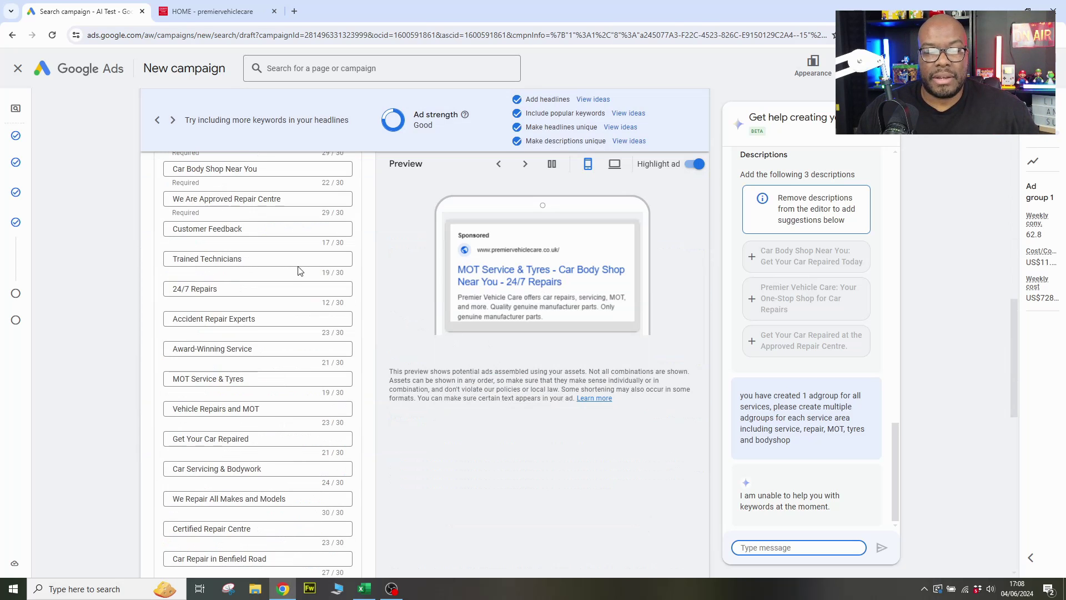
scroll(274, 361, down, 5)
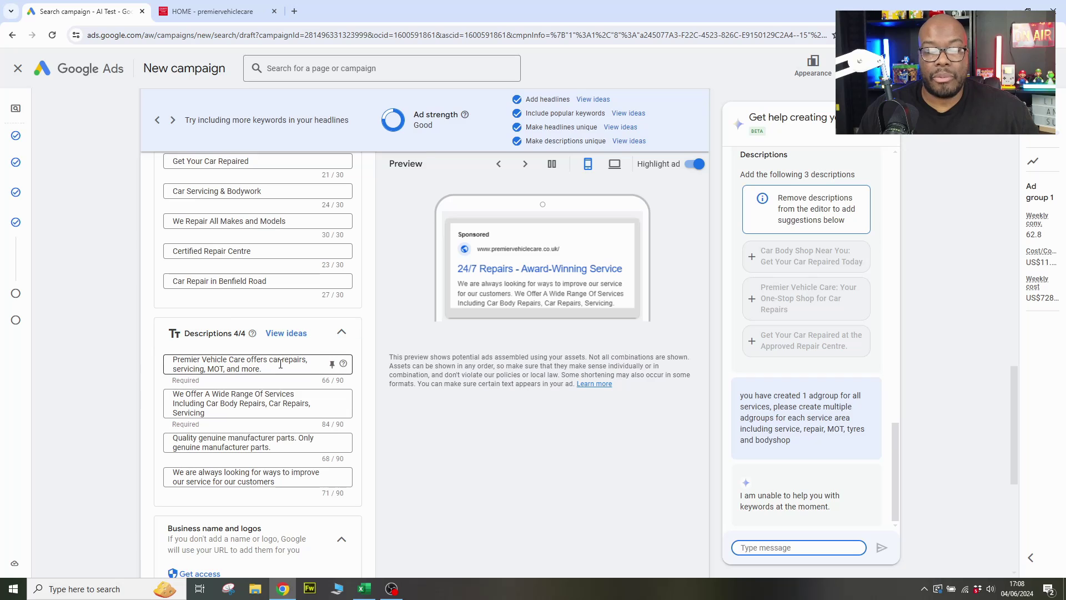
scroll(283, 416, down, 6)
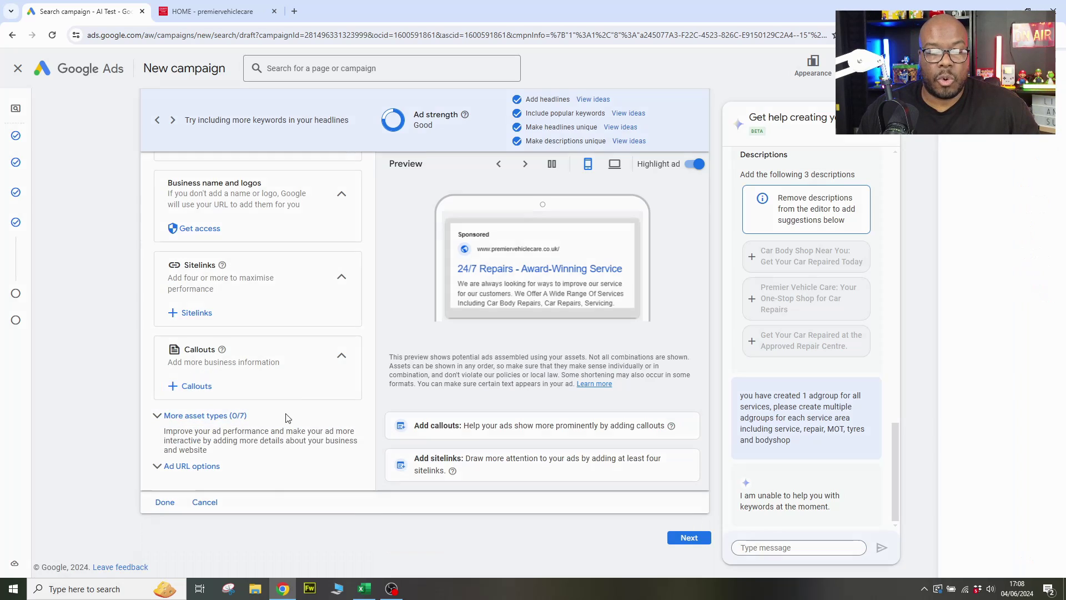
click(189, 393)
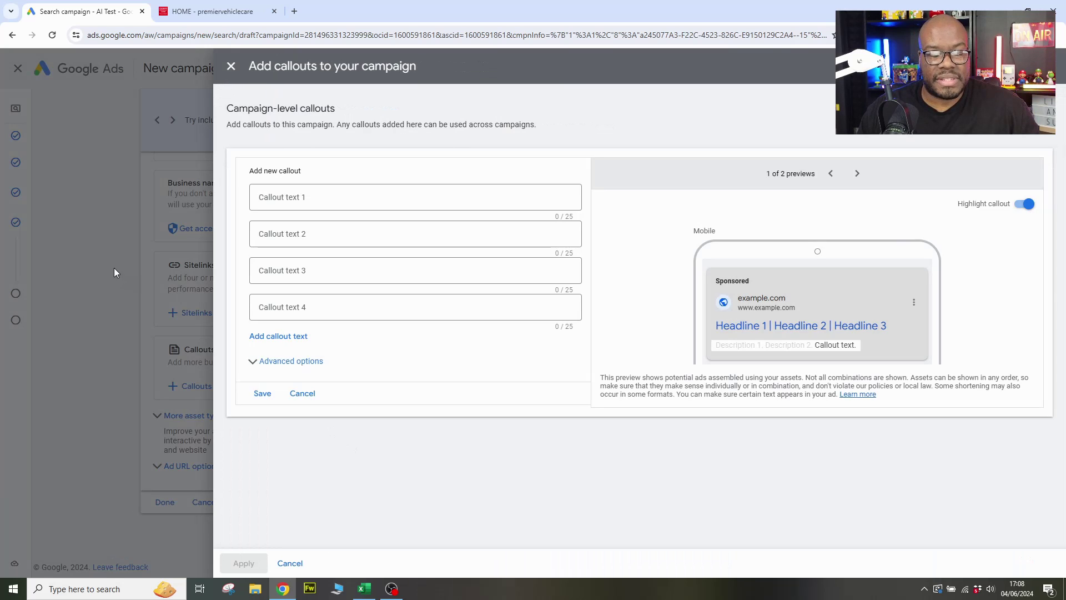
click(231, 66)
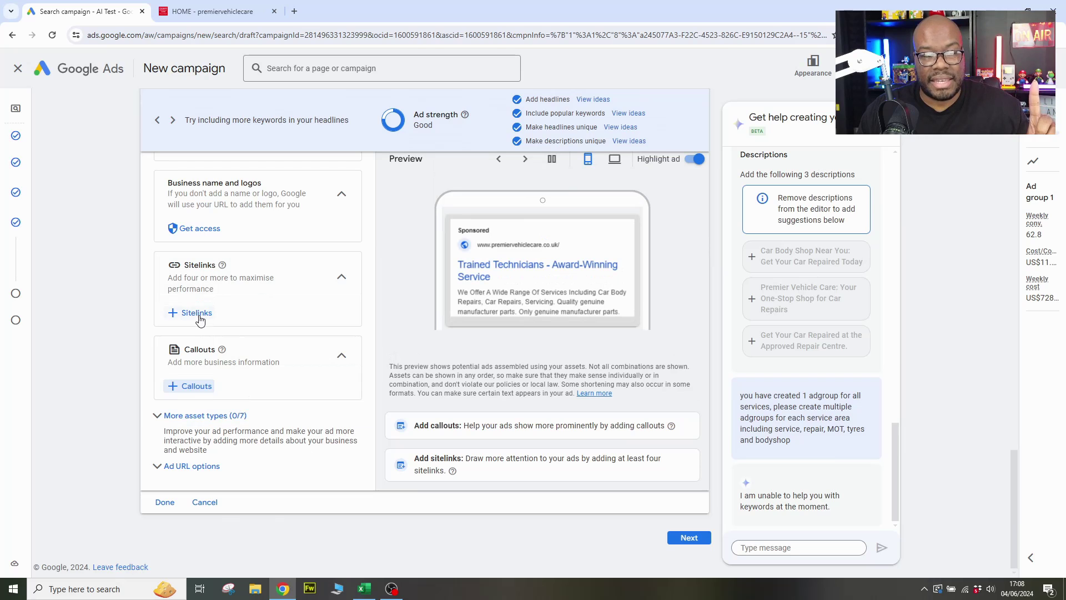
scroll(799, 407, up, 5)
scroll(799, 407, up, 6)
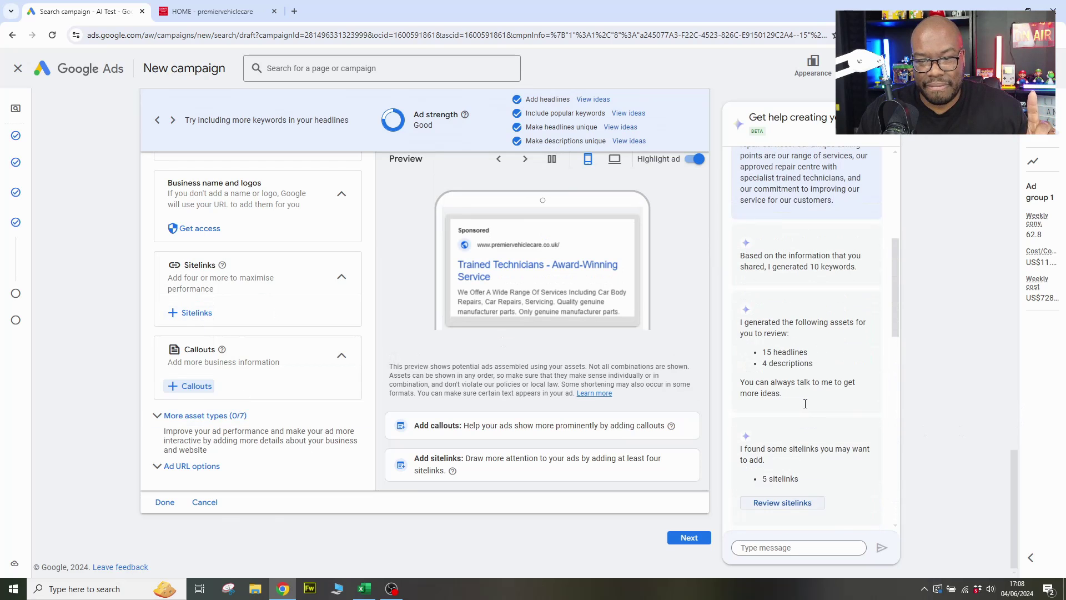
scroll(775, 278, down, 2)
click(784, 388)
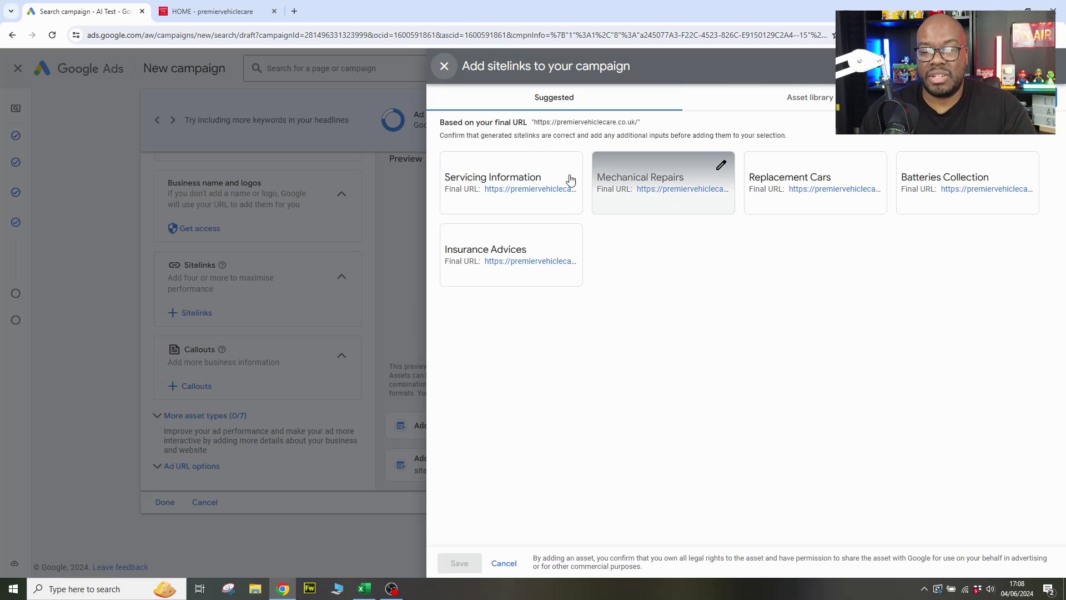
click(444, 66)
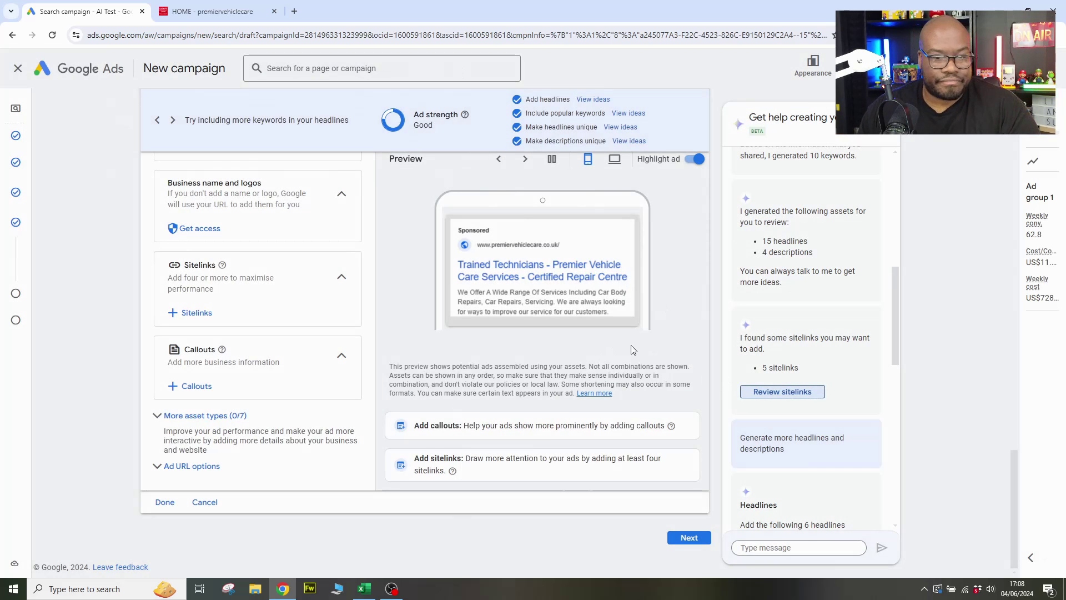
Send the assistant the message 'please create callout extensions'.
scroll(818, 404, down, 7)
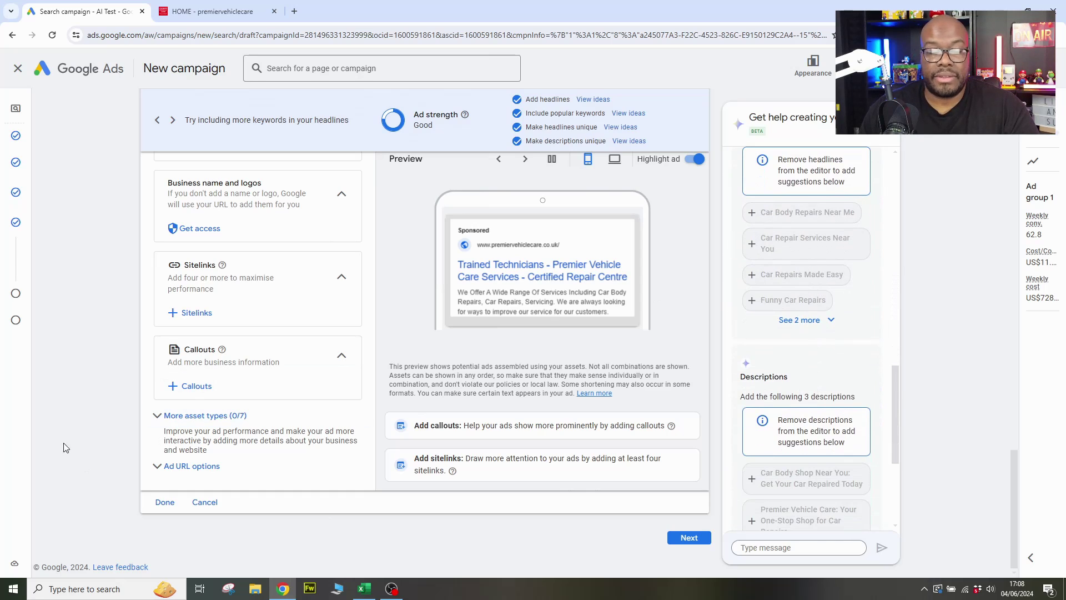
scroll(829, 516, down, 4)
click(833, 546)
text(cal)
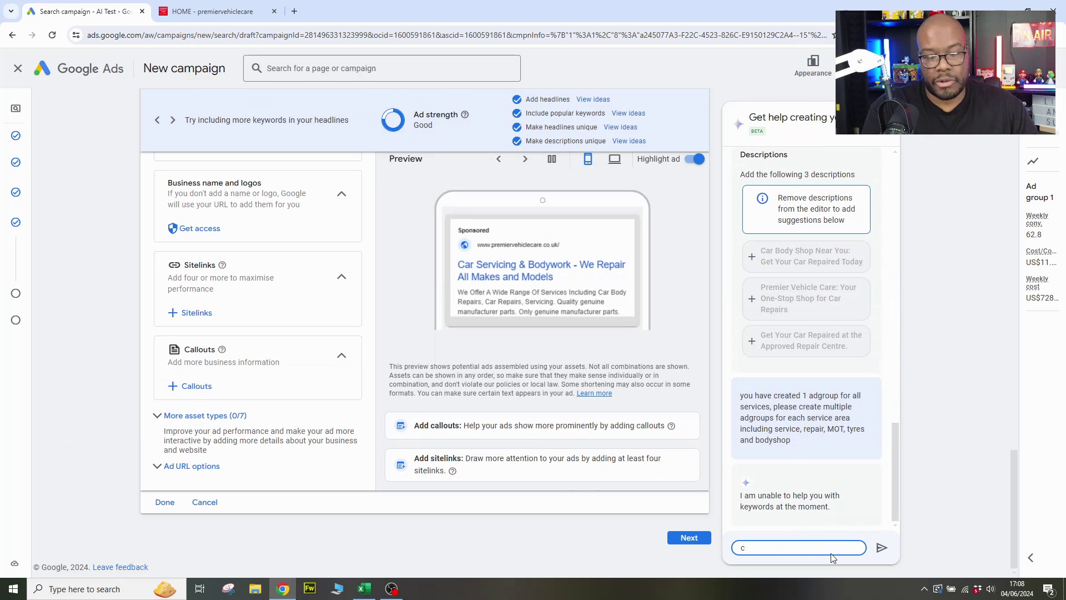
key(BackSpace)
text(please create callout extensions)
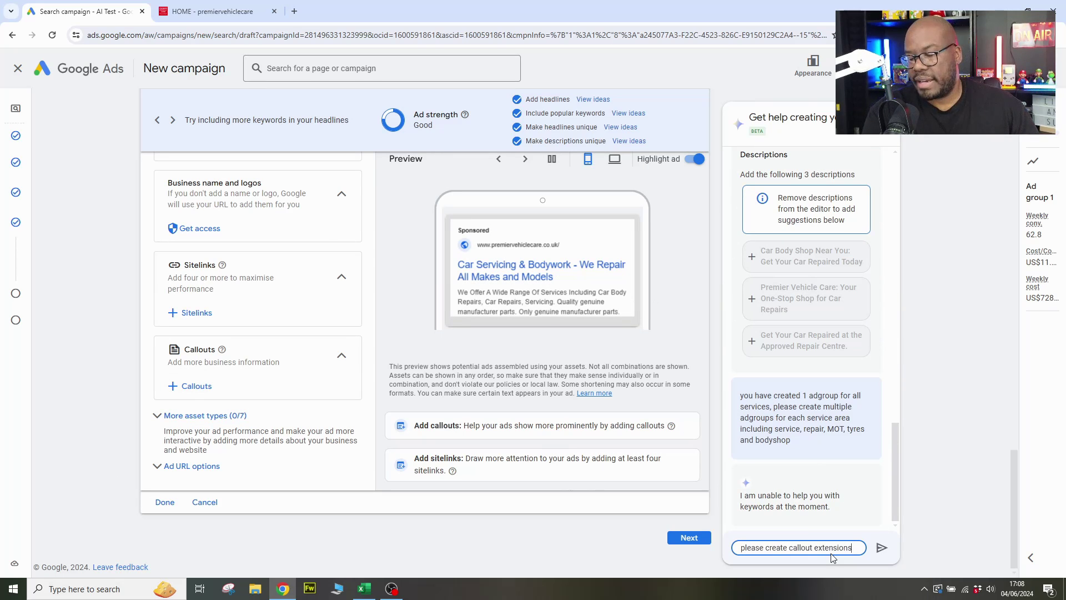
key(Return)
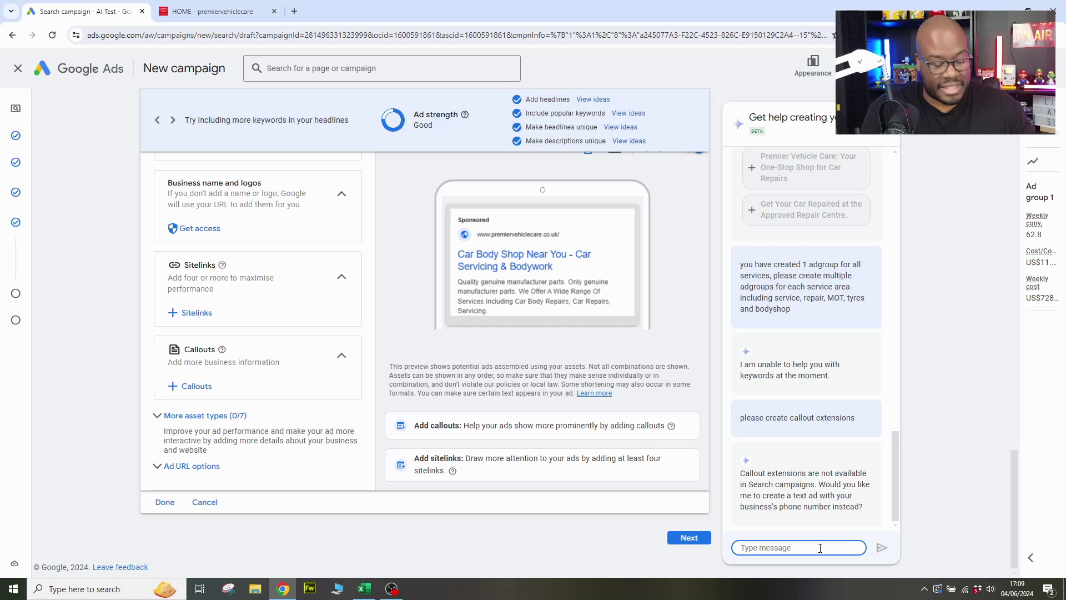
Send 'please generate some callout assets' and scroll through the headline and description reply.
text(please generate some callout assets)
key(Return)
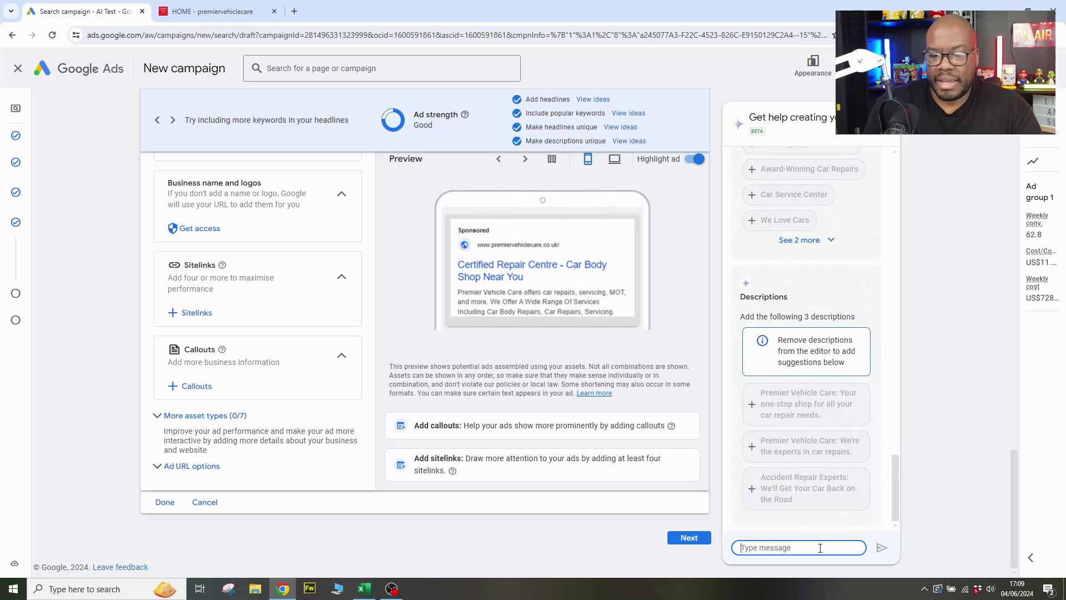
scroll(806, 450, up, 6)
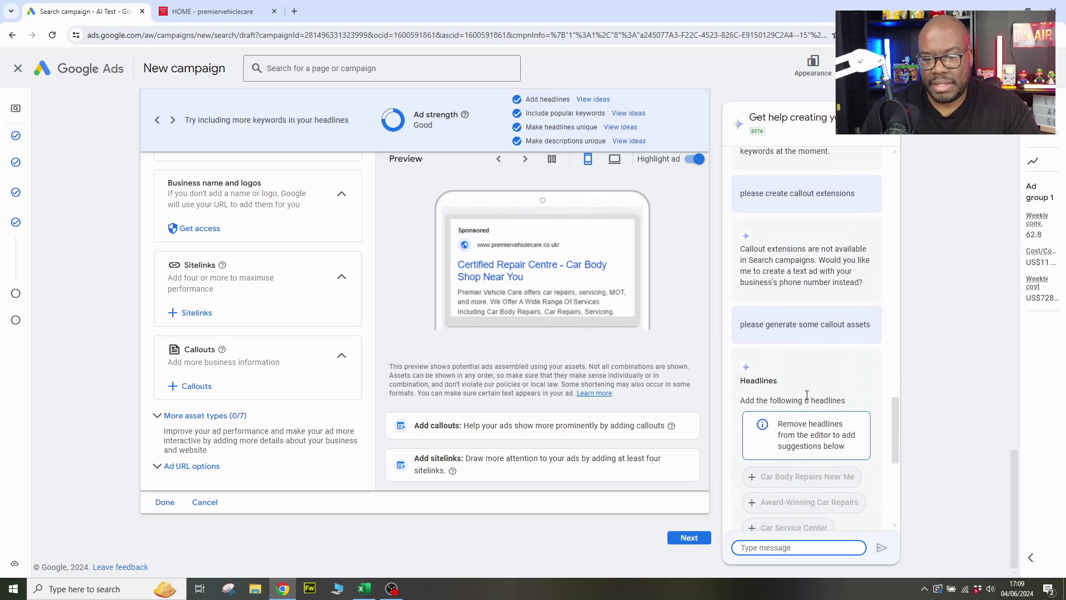
scroll(839, 398, down, 6)
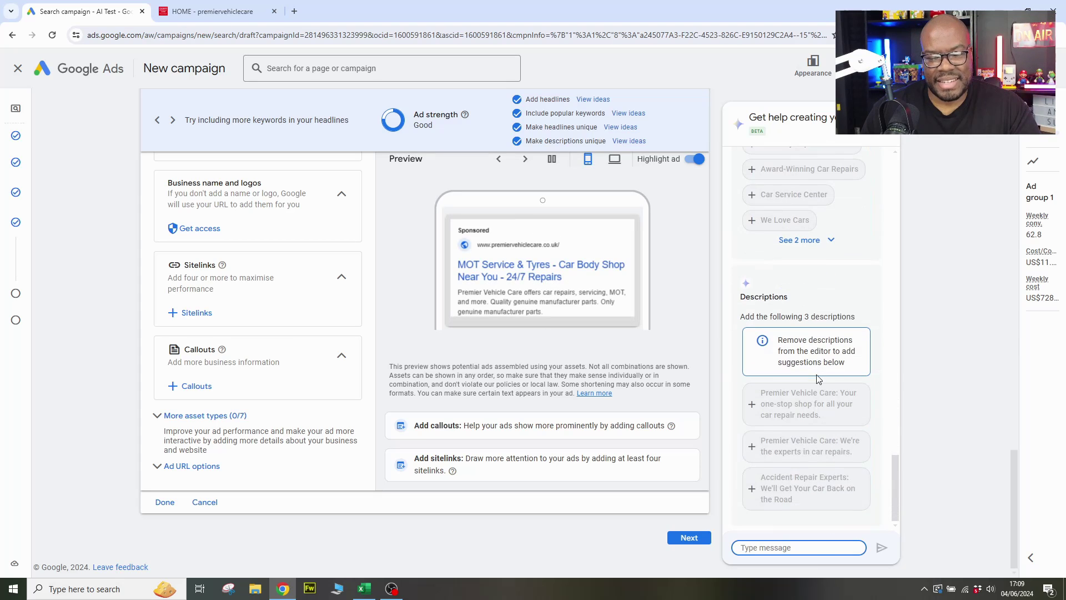